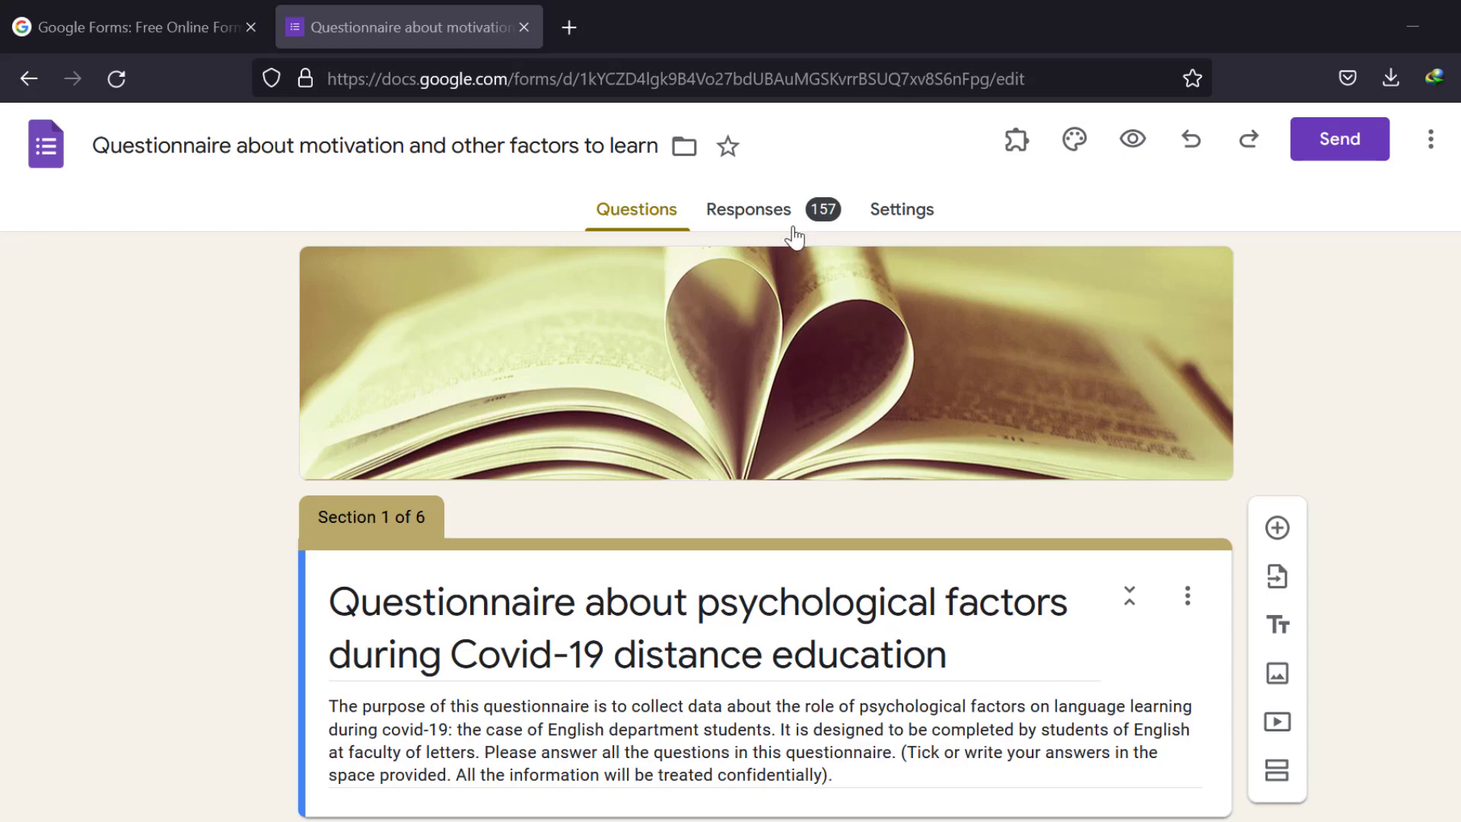
- Bring up the print dialog for the questionnaire from the More menu
scroll(732, 463, down, 8)
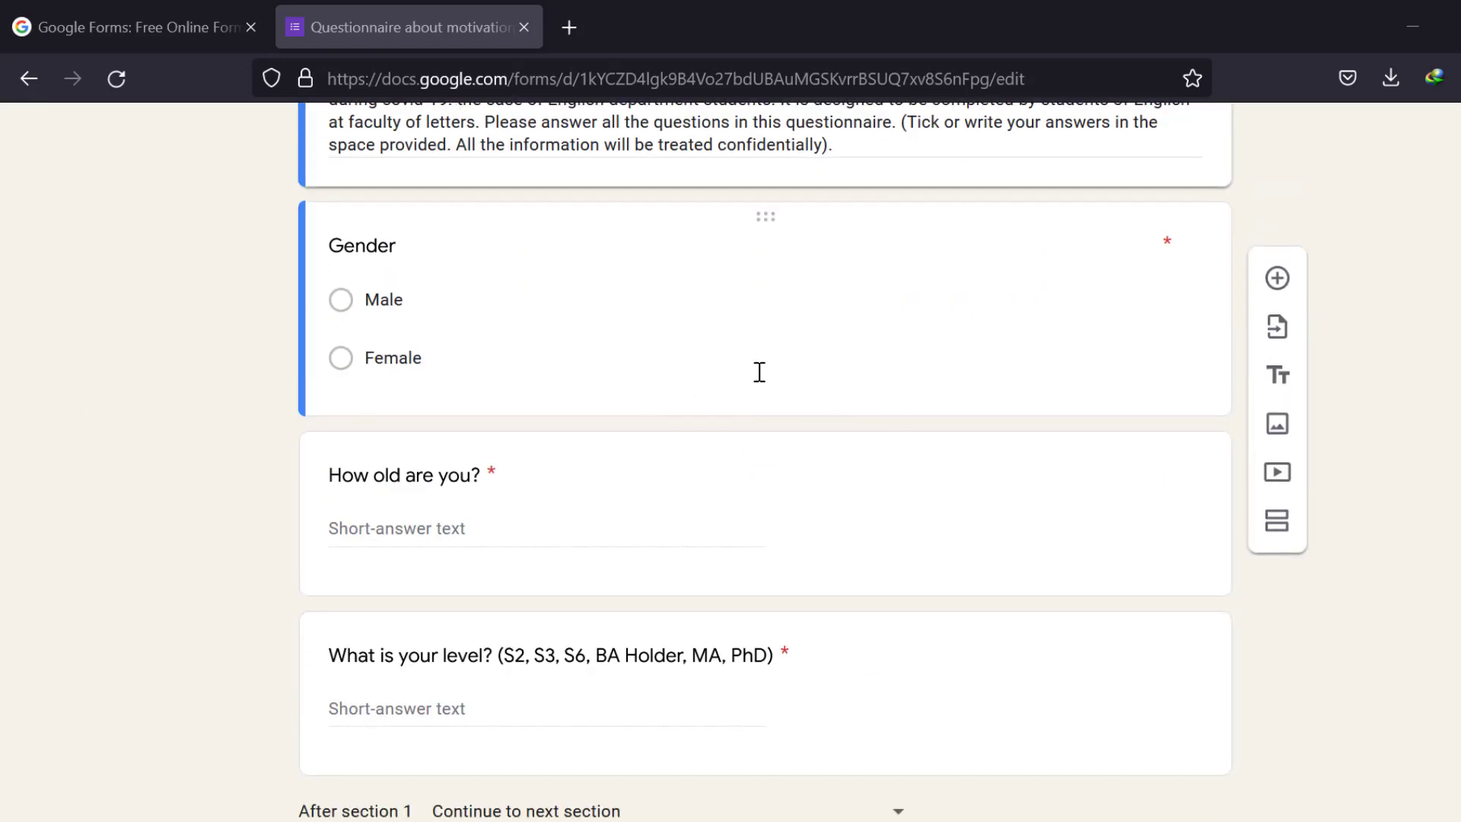
scroll(759, 371, up, 5)
scroll(854, 424, up, 4)
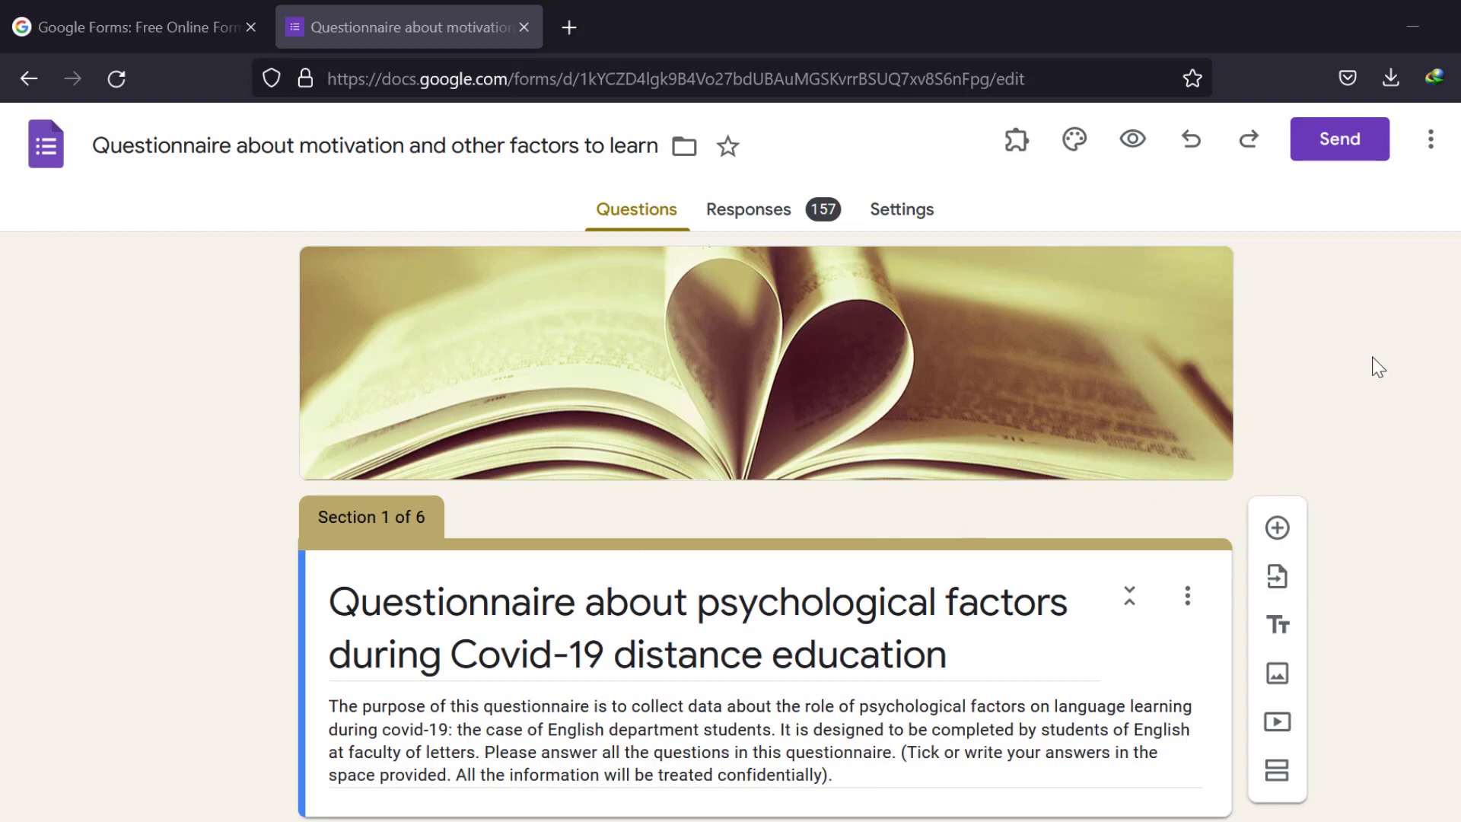
click(1430, 158)
click(1388, 381)
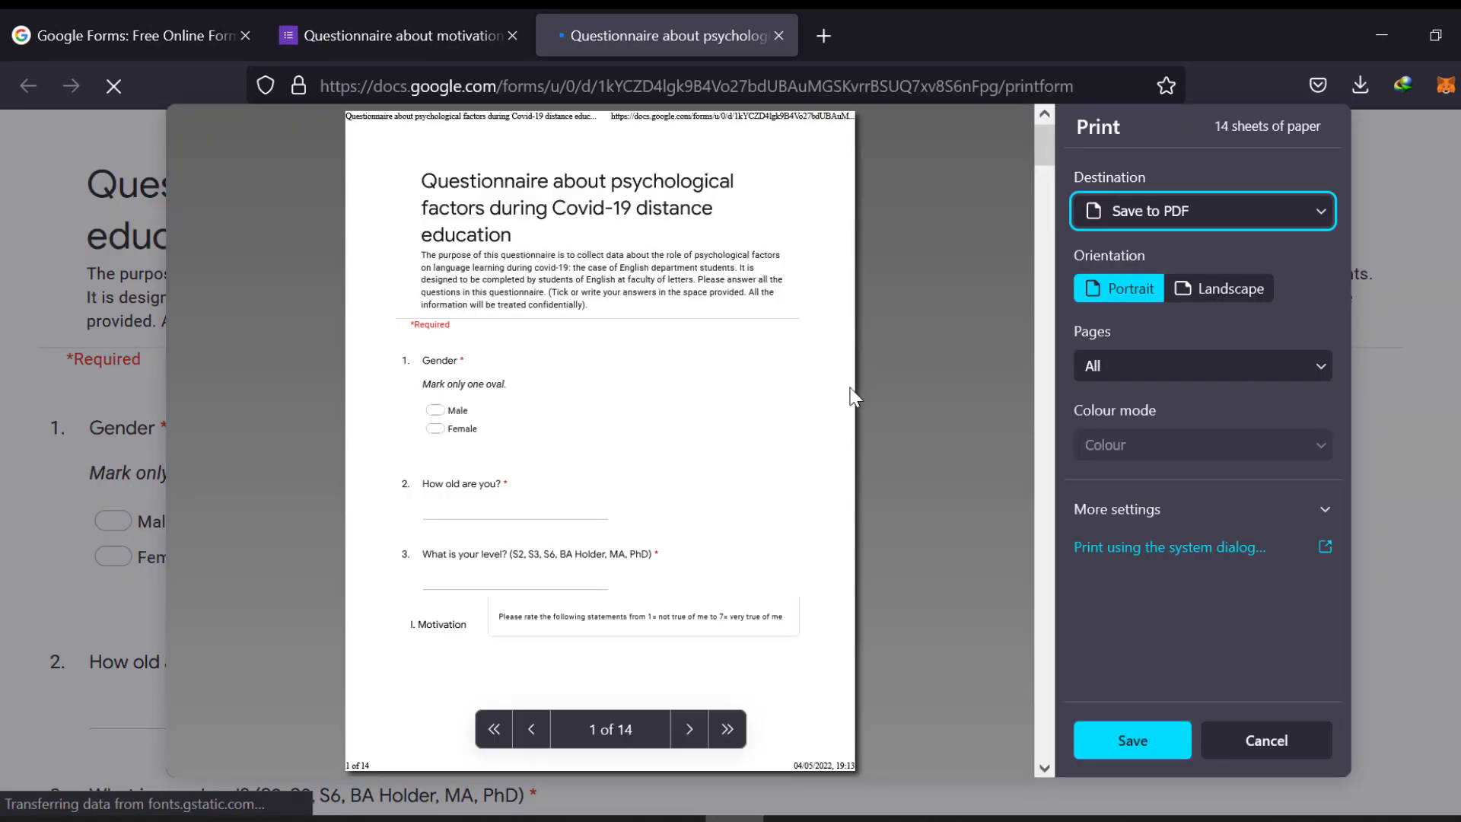
- Save the questionnaire as a PDF into the Documents folder
scroll(459, 525, down, 2)
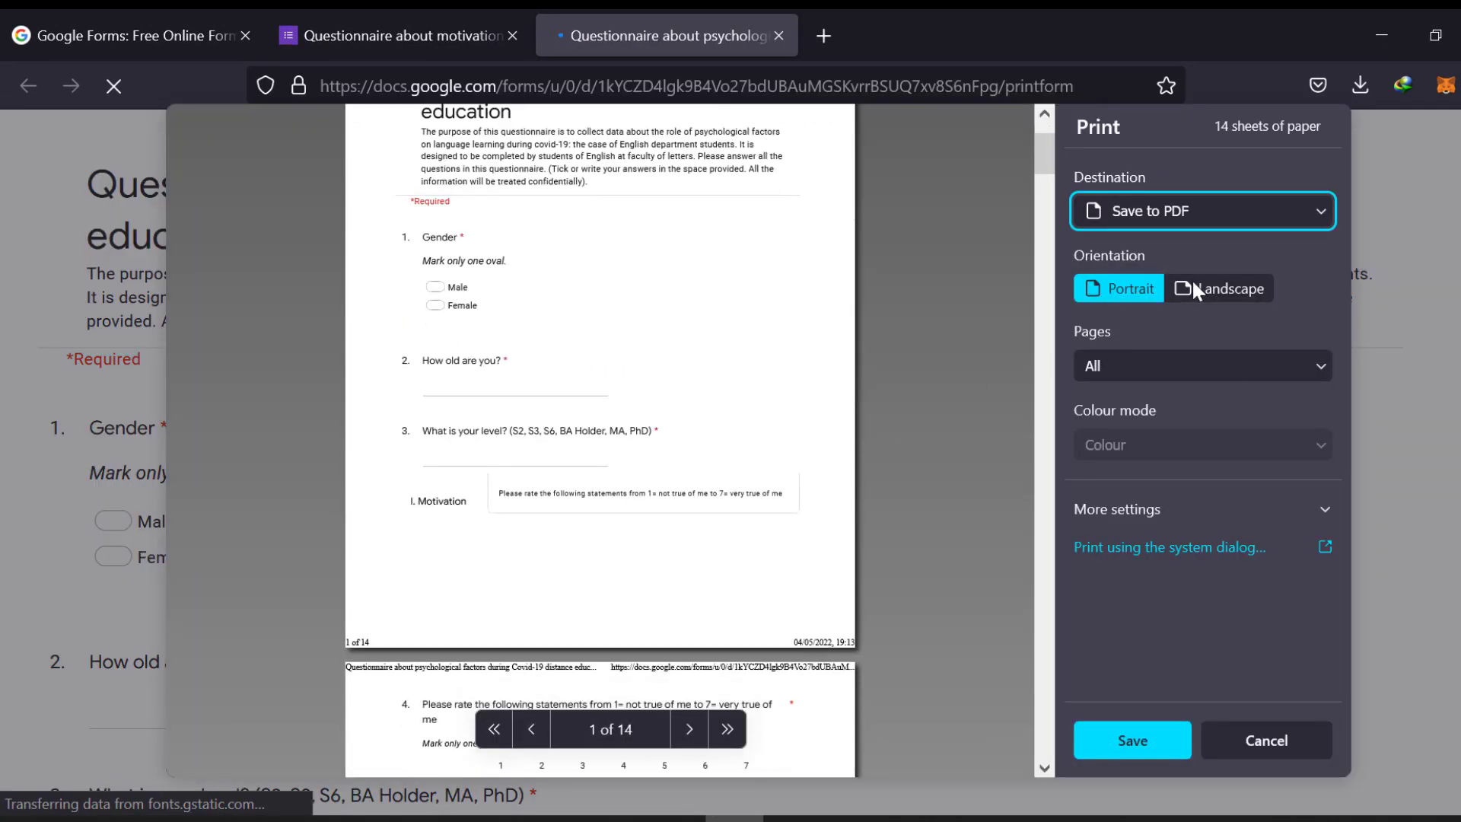
click(1193, 219)
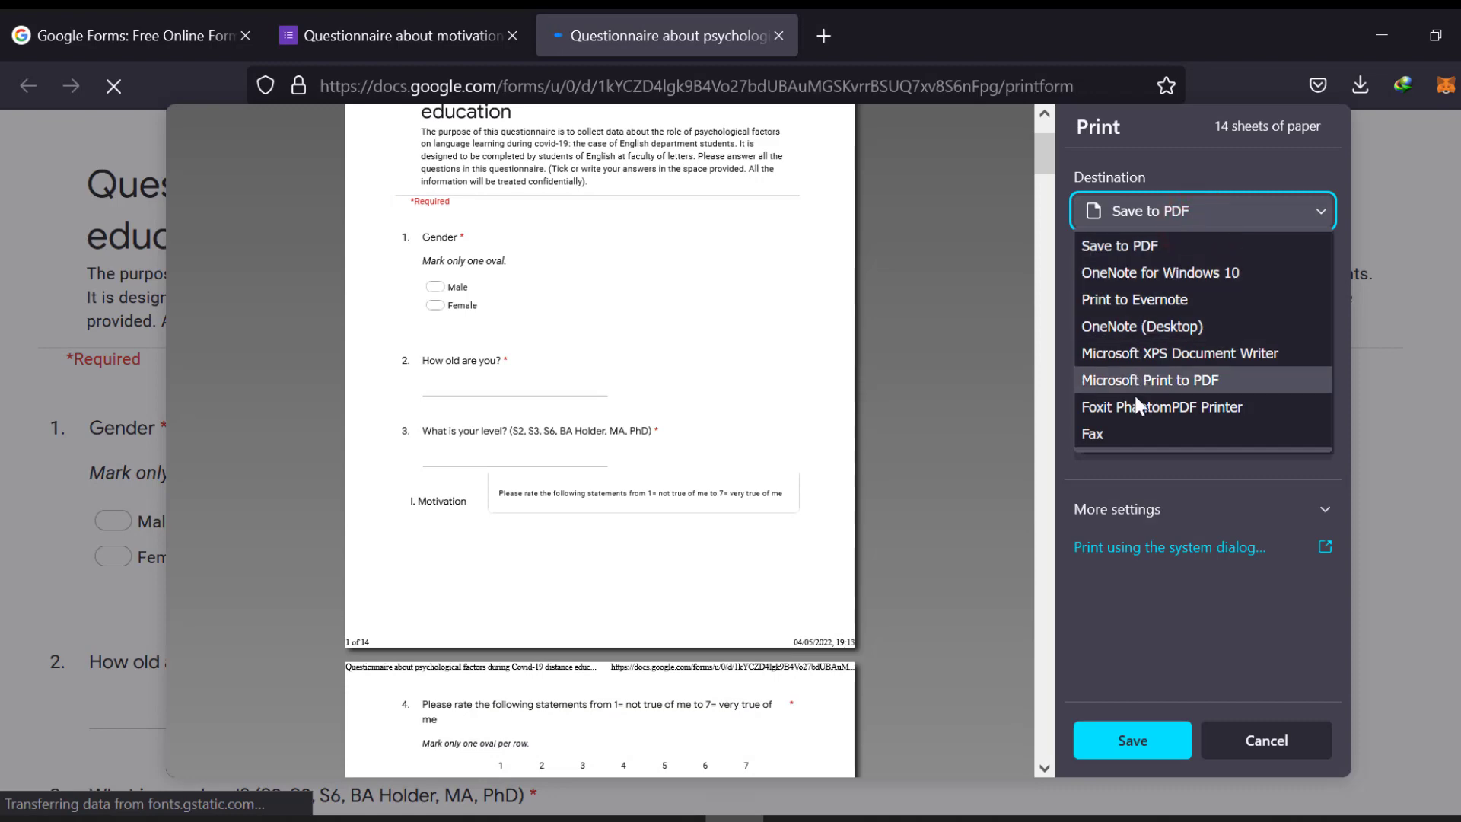
click(1148, 245)
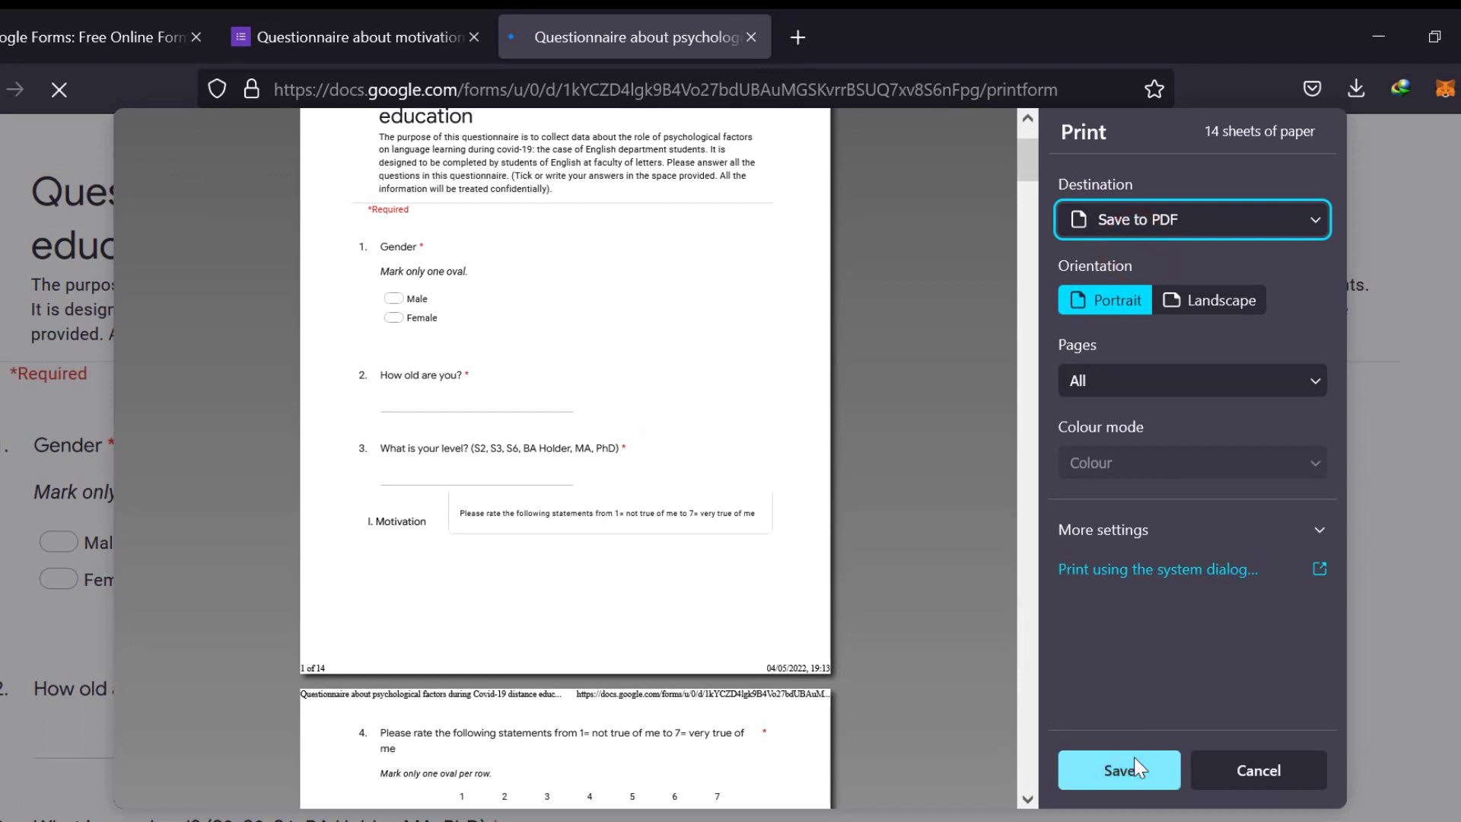
click(1135, 759)
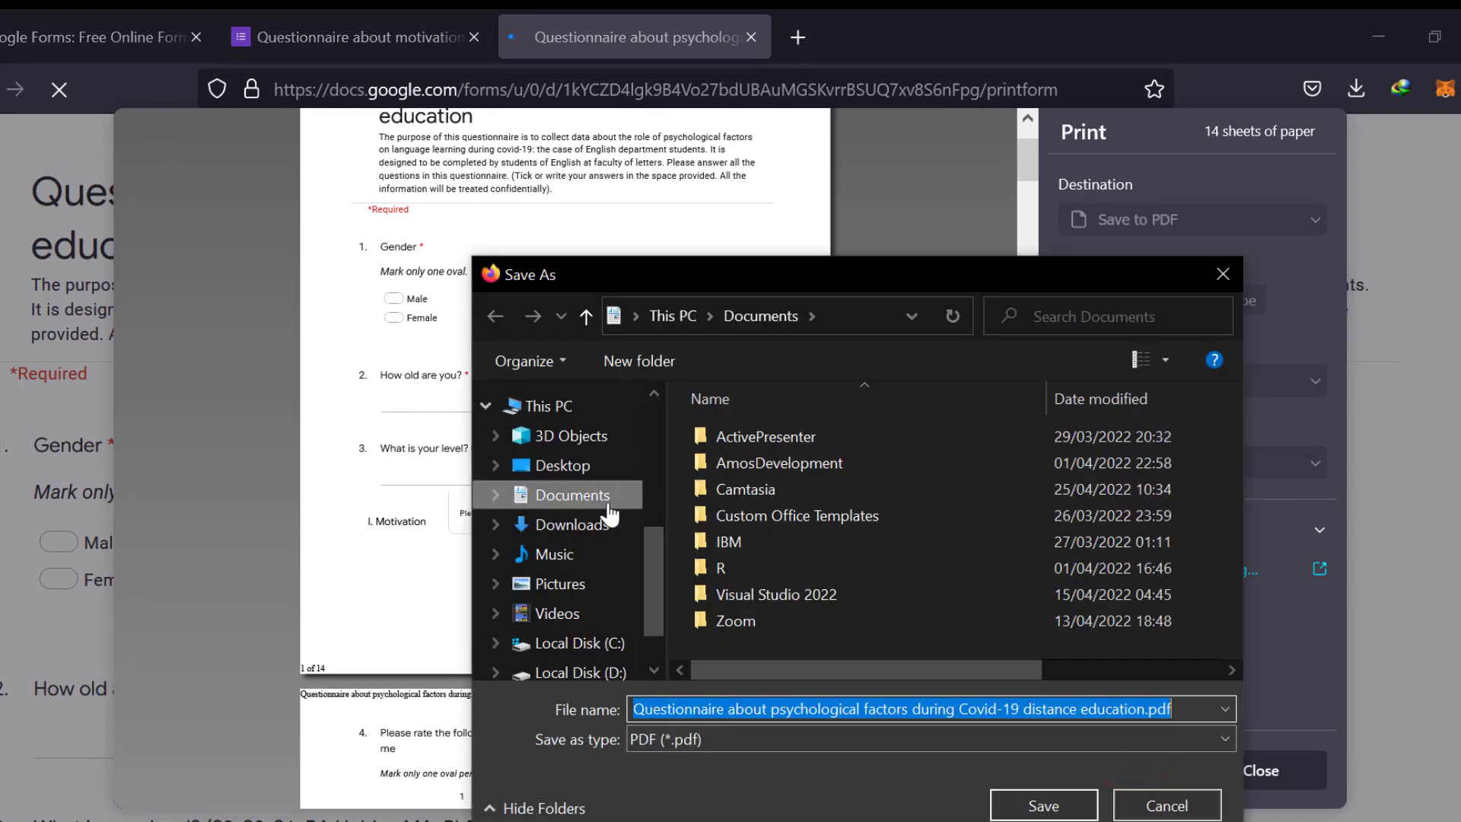
click(567, 496)
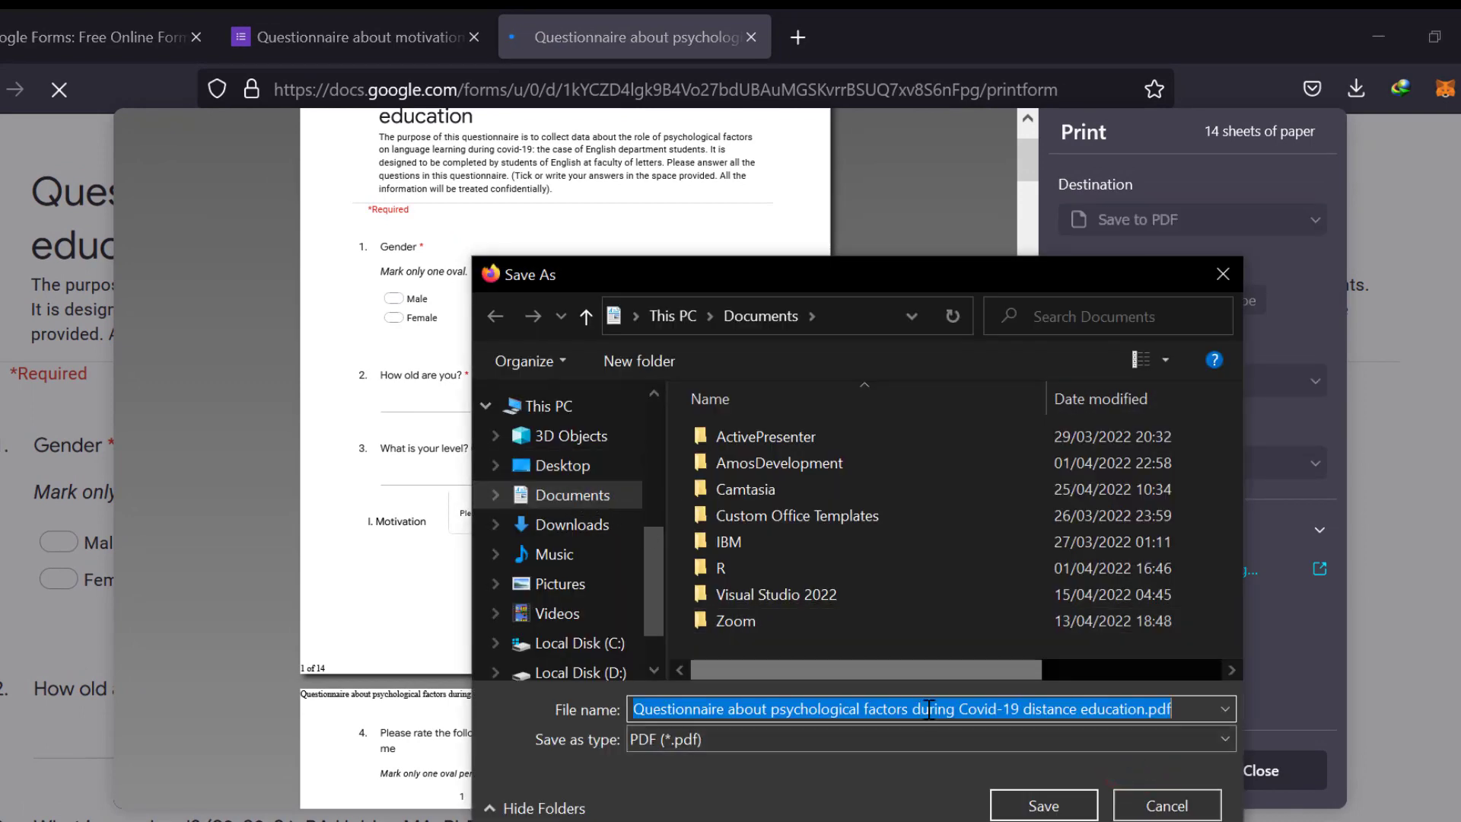
click(563, 498)
click(1057, 806)
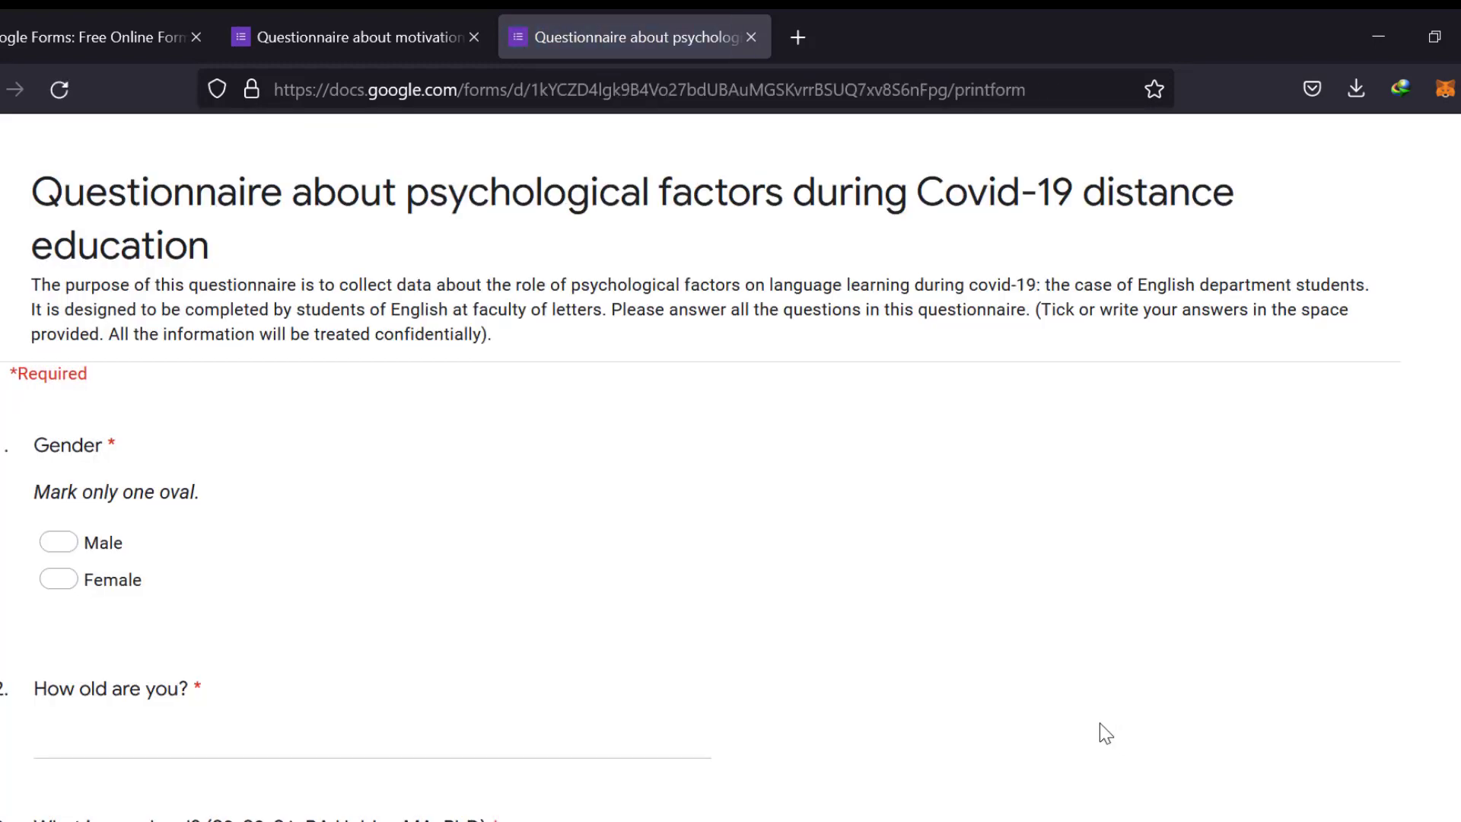
scroll(449, 597, down, 20)
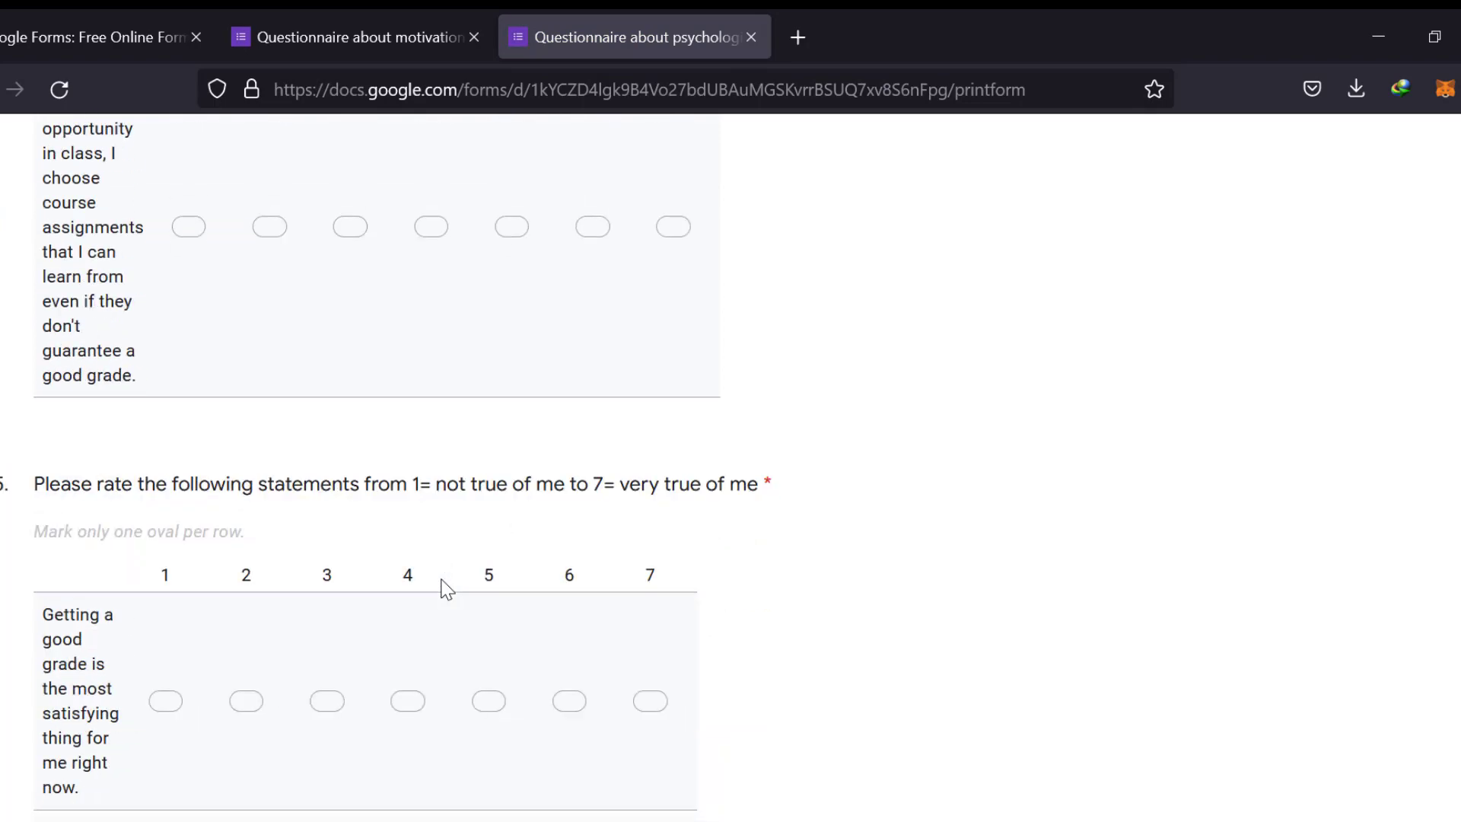
scroll(445, 582, up, 20)
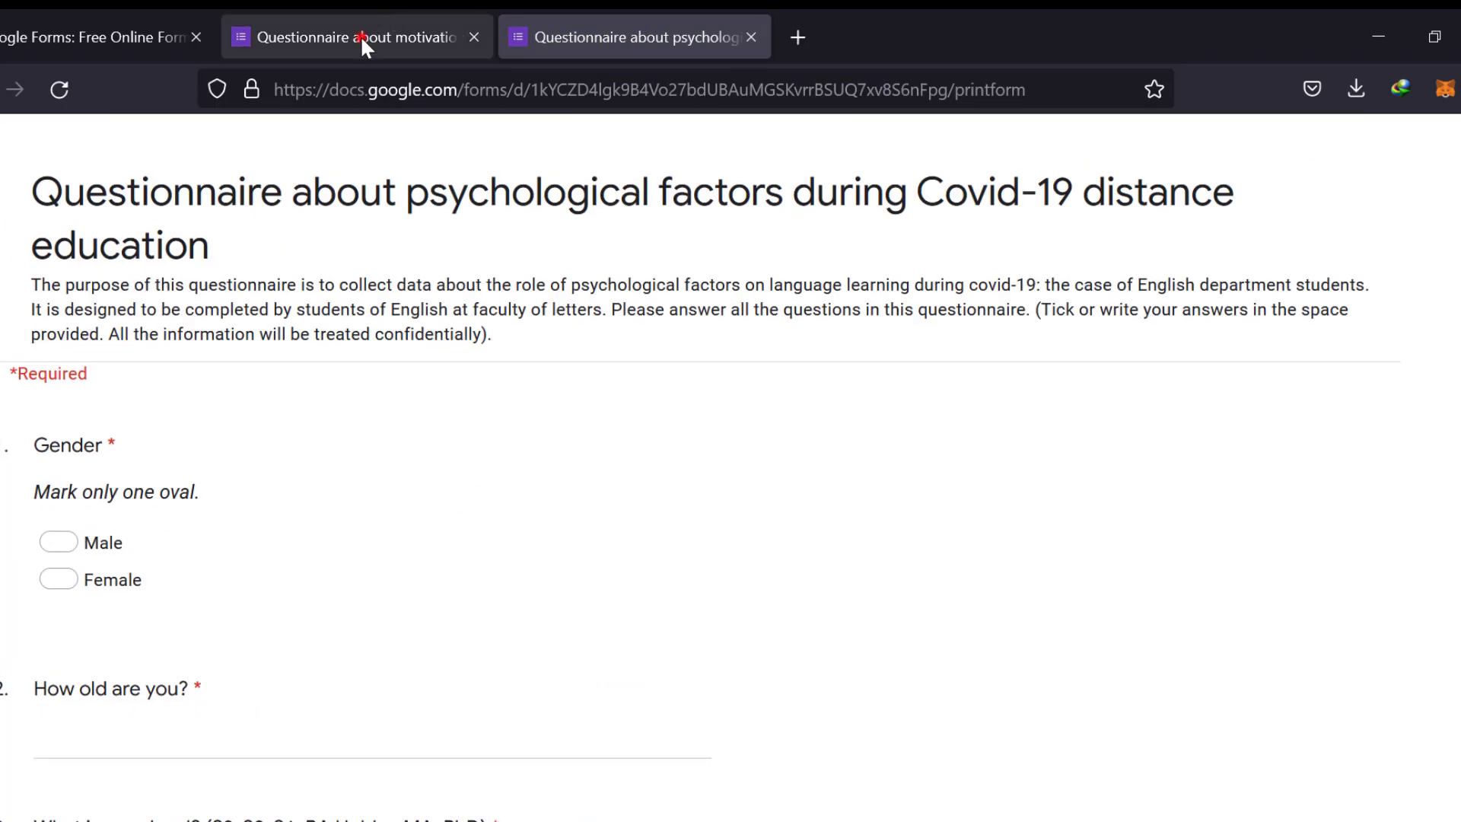
- Browse the 157 responses in Question, Individual and Summary views, then print all responses
click(360, 44)
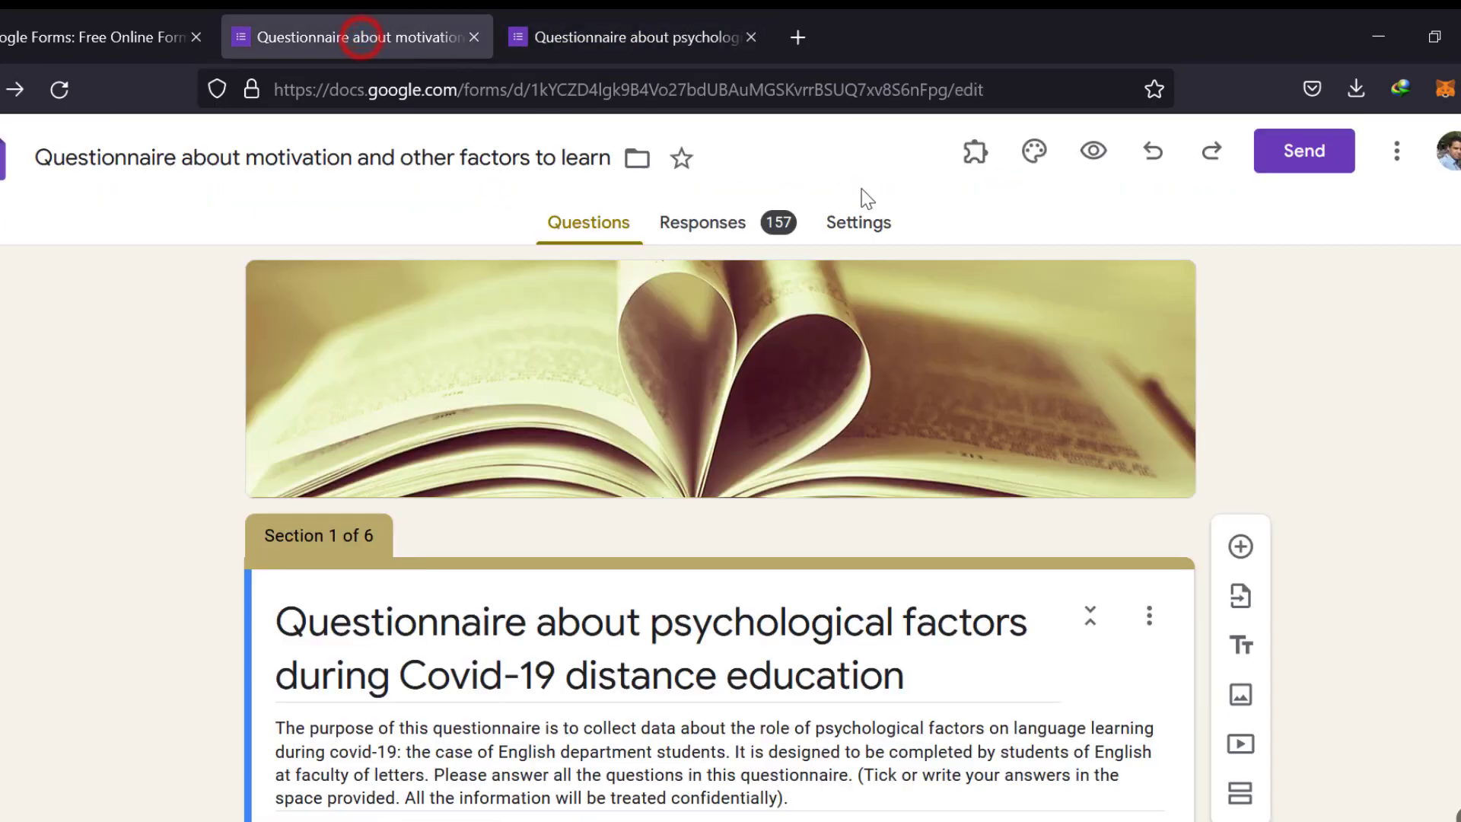
click(716, 225)
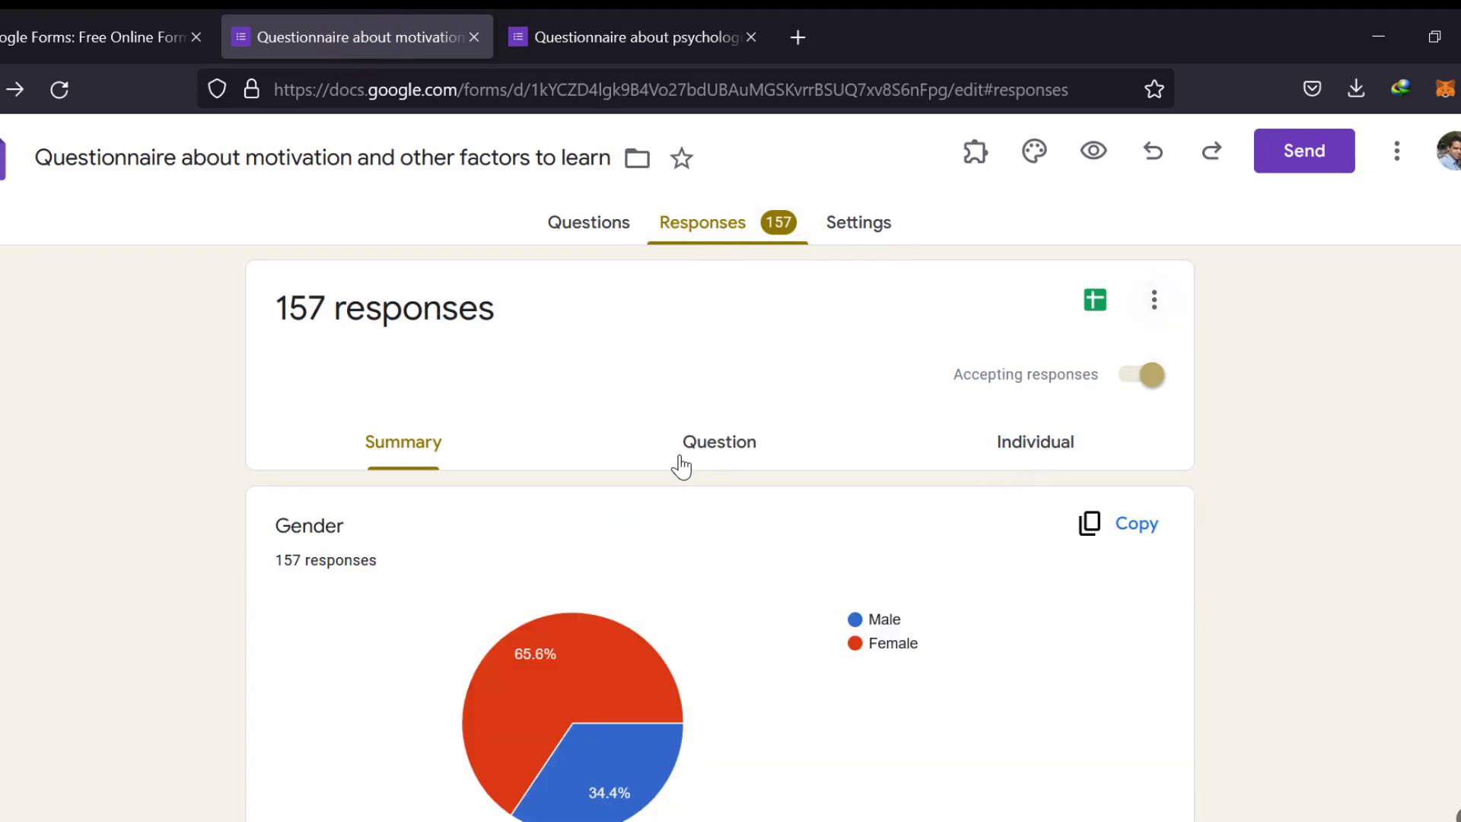
click(717, 452)
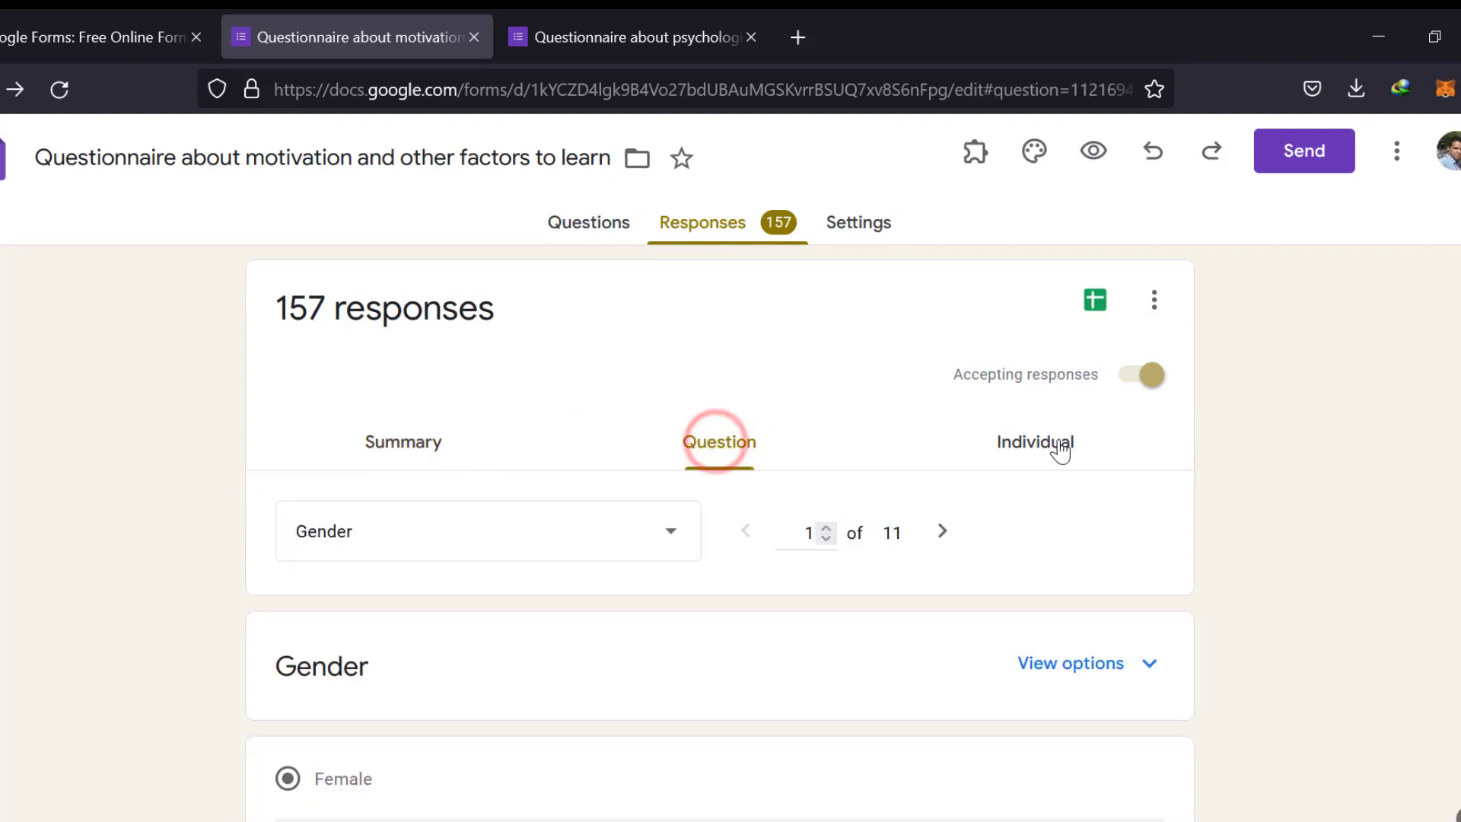
click(1060, 449)
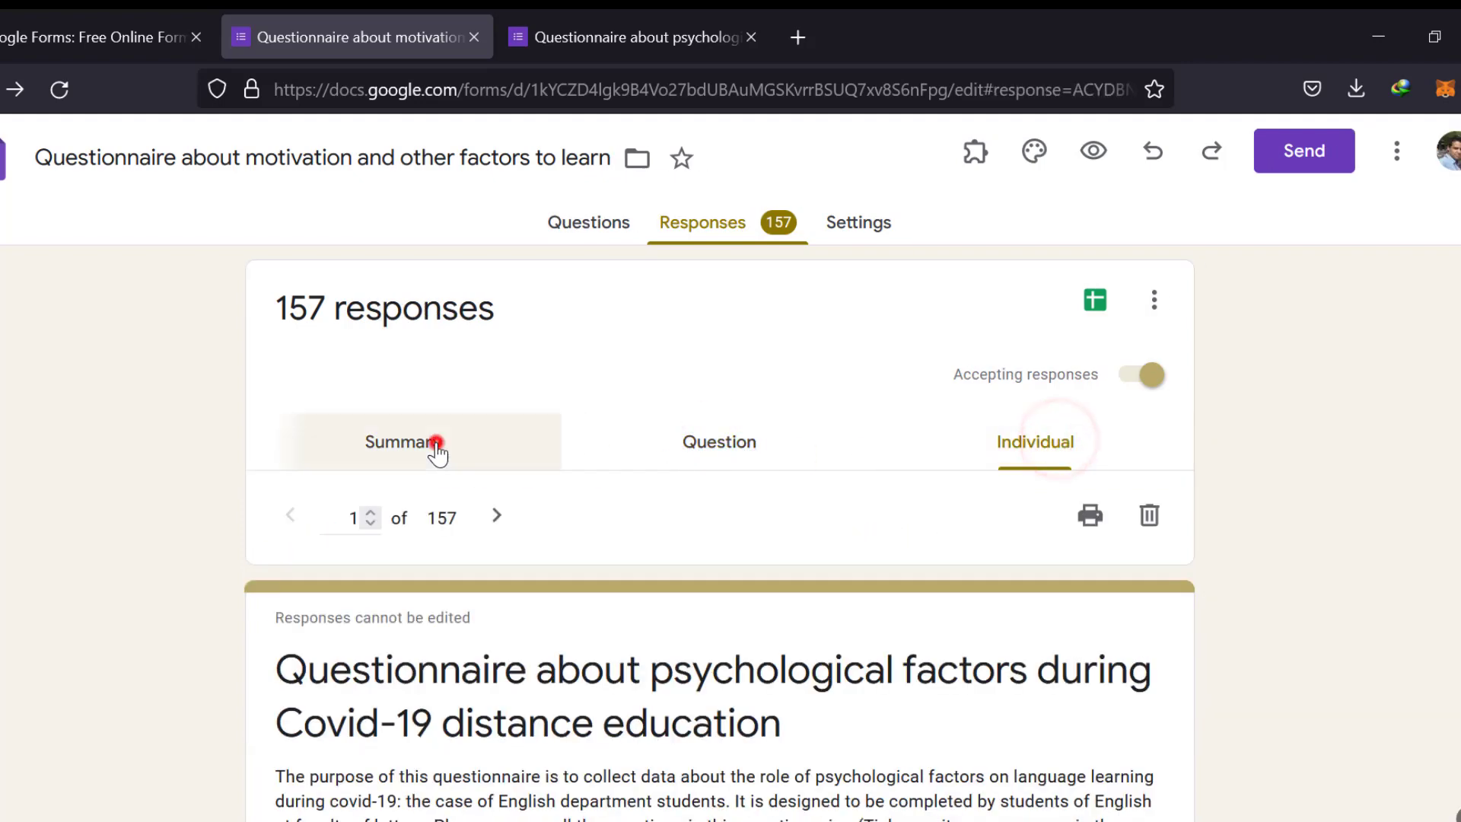
click(434, 444)
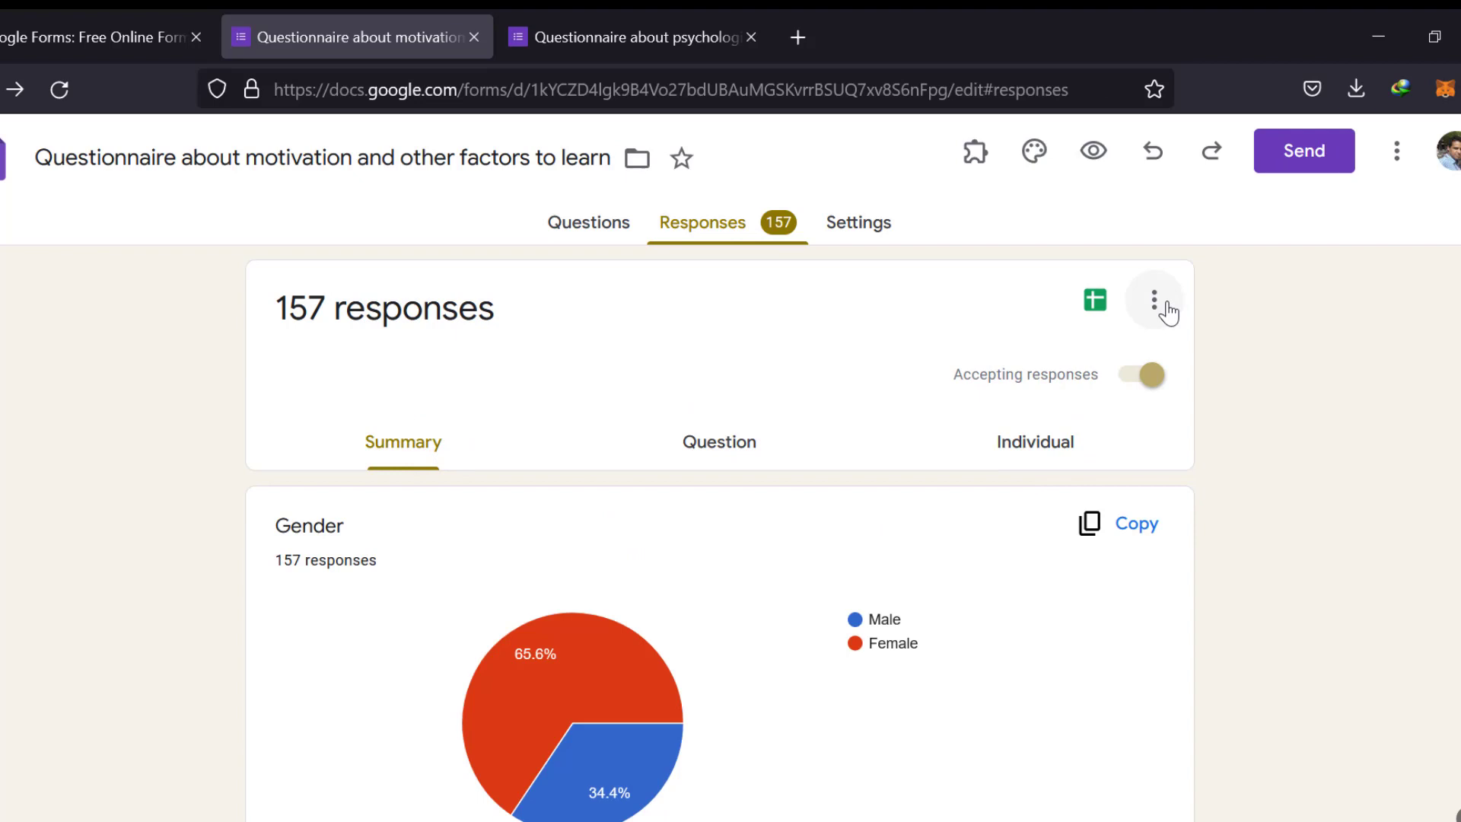
click(1167, 303)
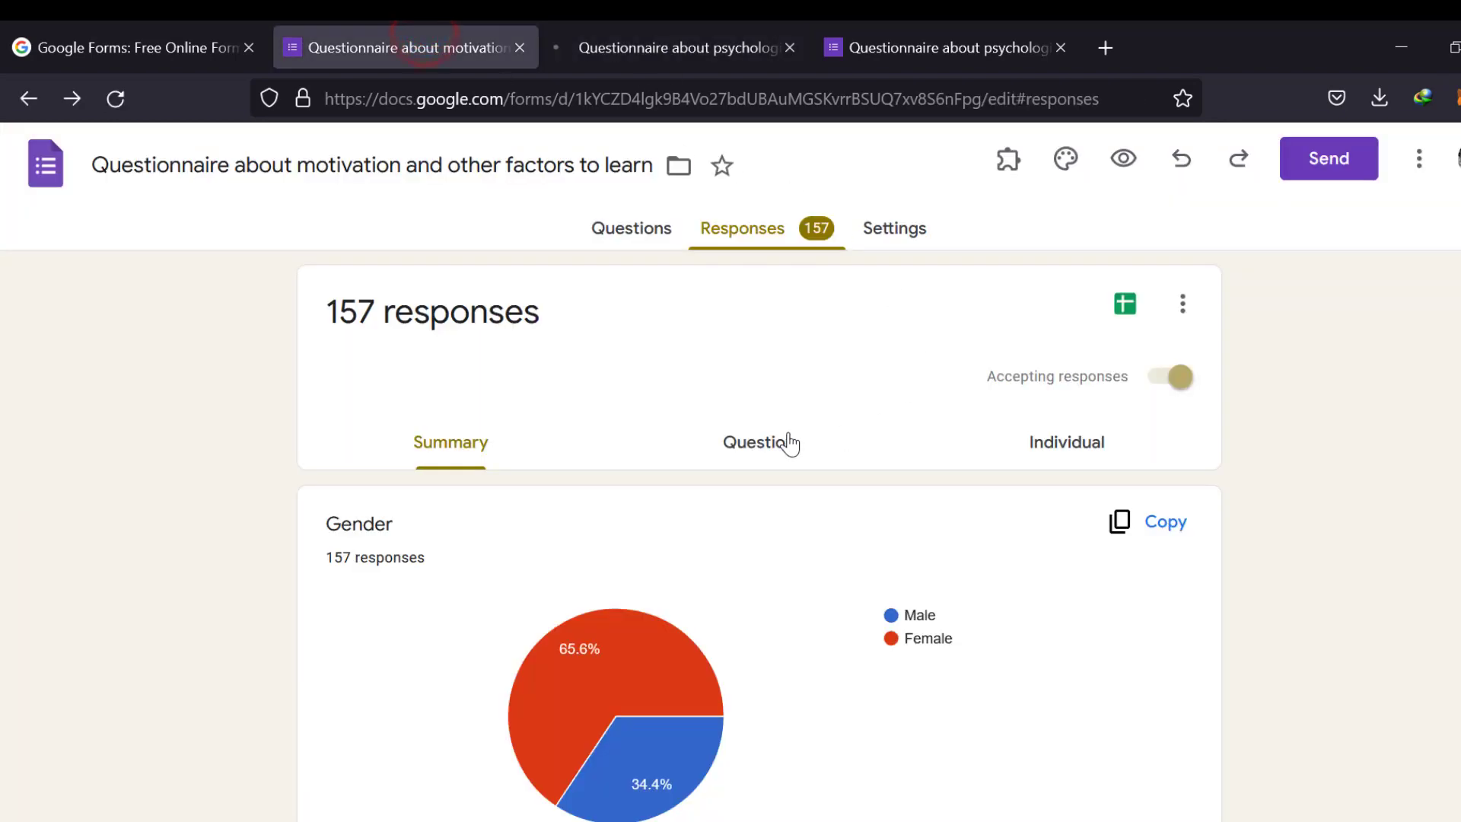
- Revisit the response views, copy the Gender pie chart, and bring up the download options
click(745, 447)
click(748, 451)
click(1073, 444)
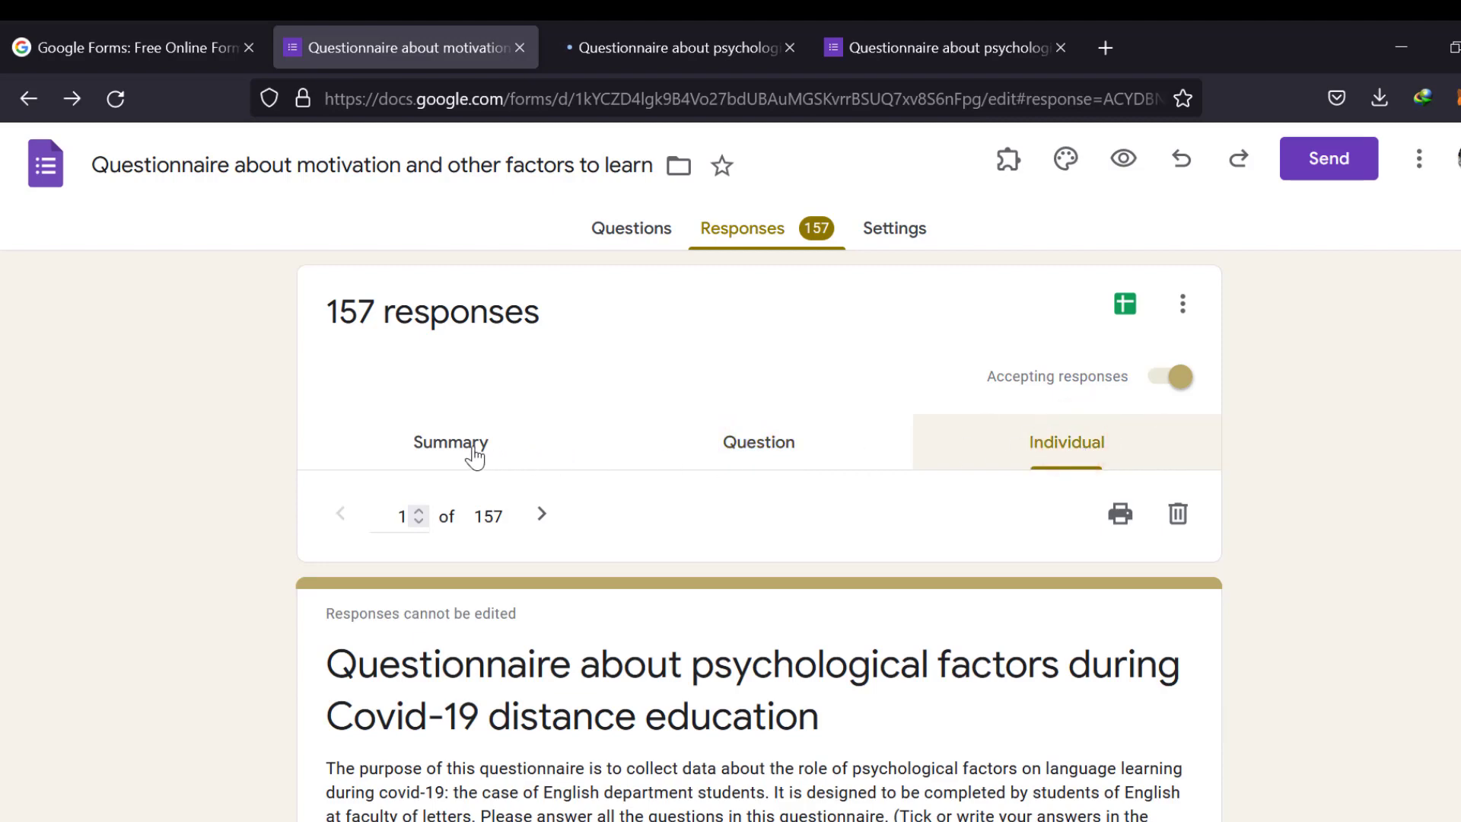
click(459, 455)
click(448, 449)
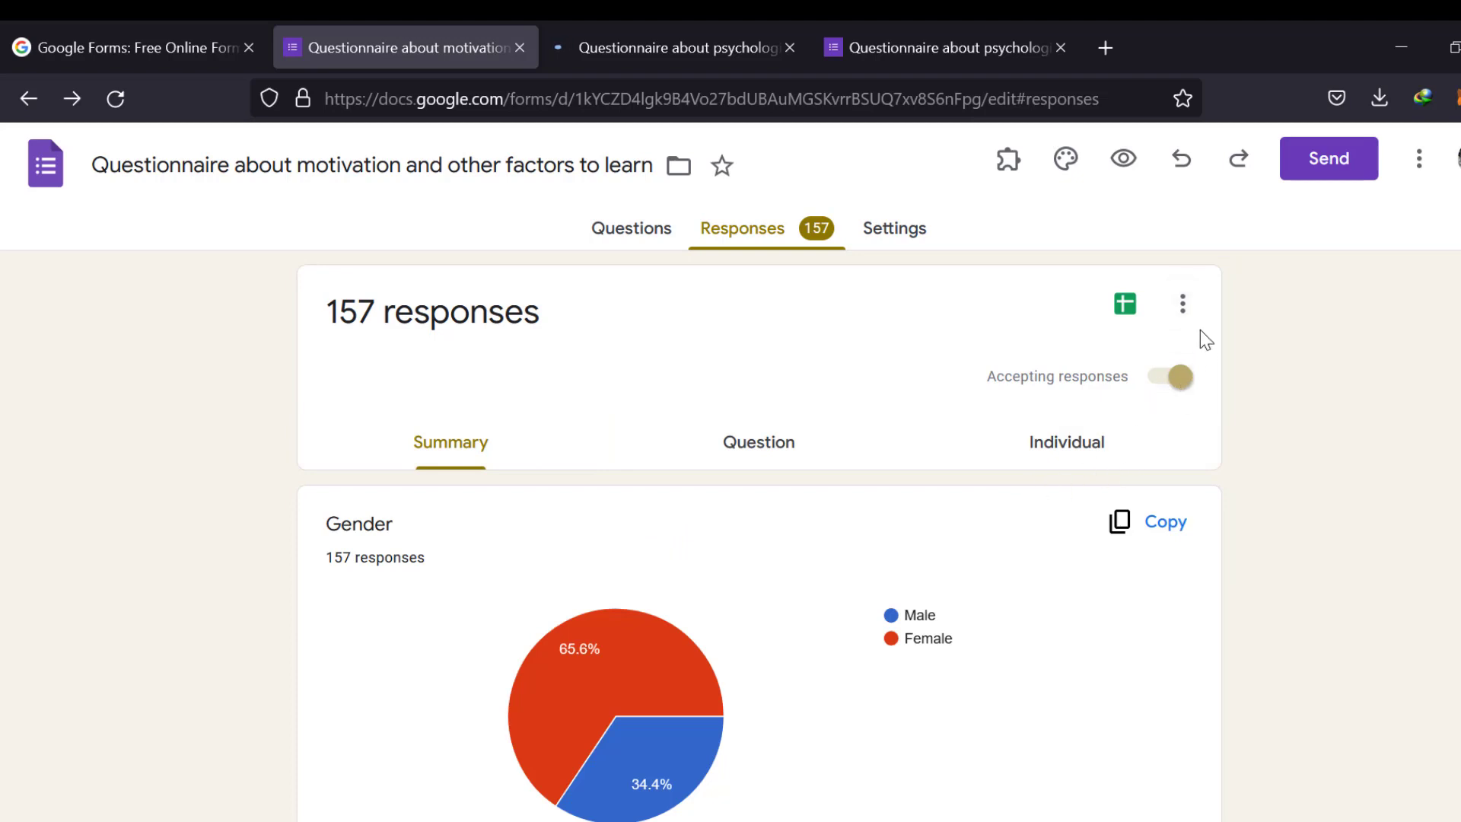
click(1128, 529)
click(1176, 315)
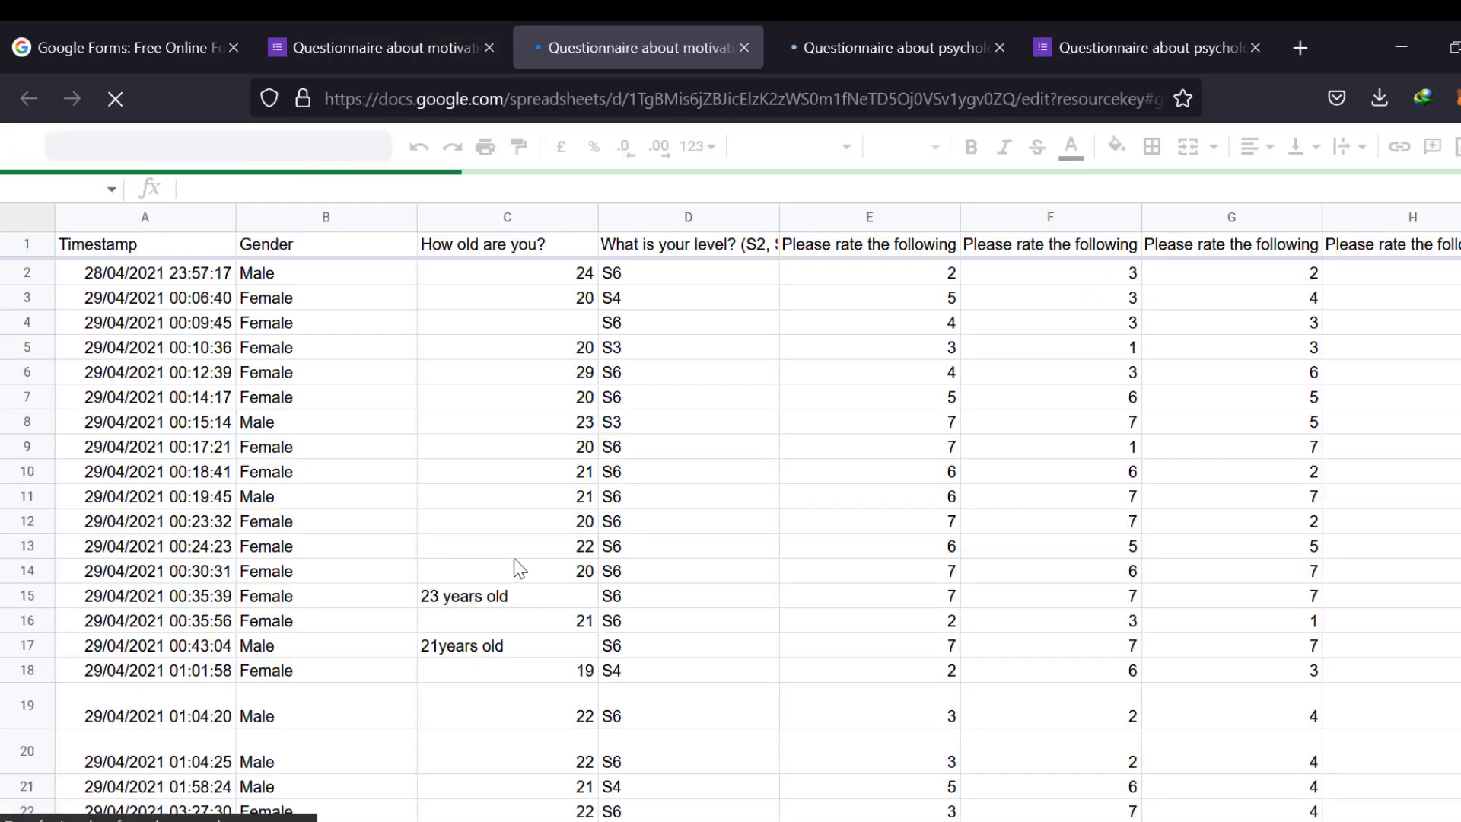
- Scroll across the timestamp, gender, age, level and rating columns of the responses sheet
drag(238, 775, 484, 761)
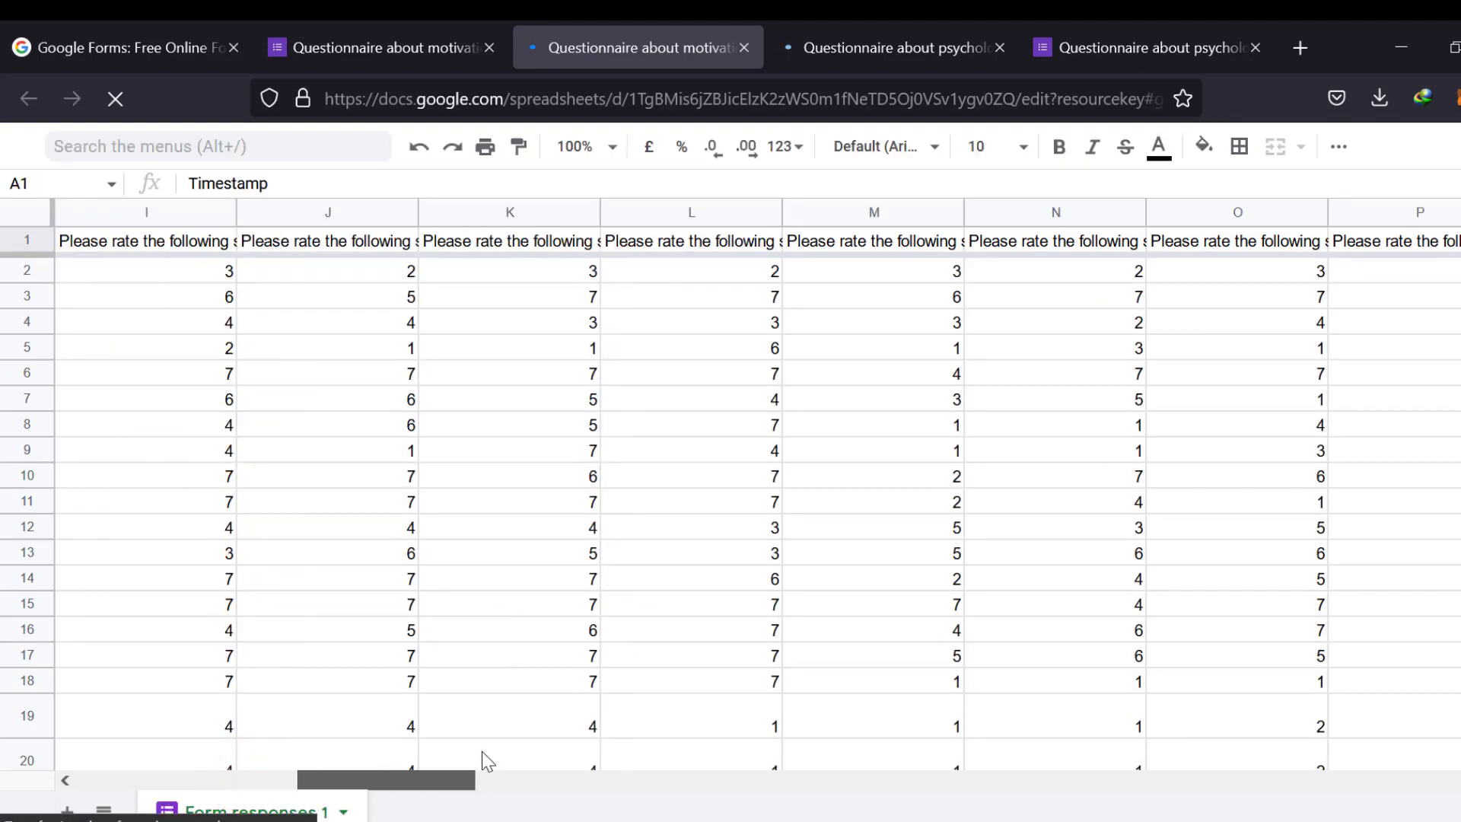
drag(482, 751, 432, 744)
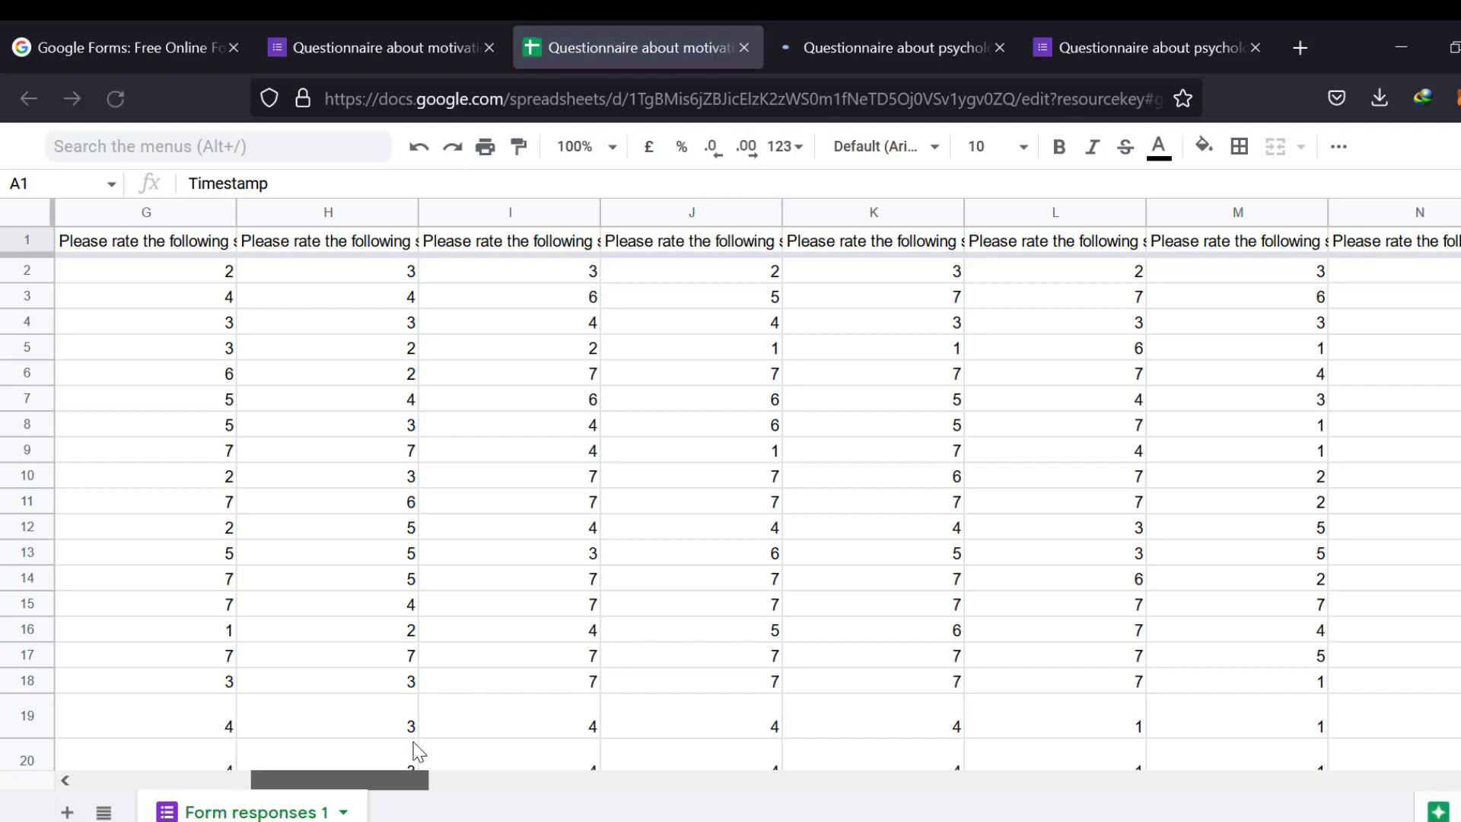
drag(398, 741, 270, 736)
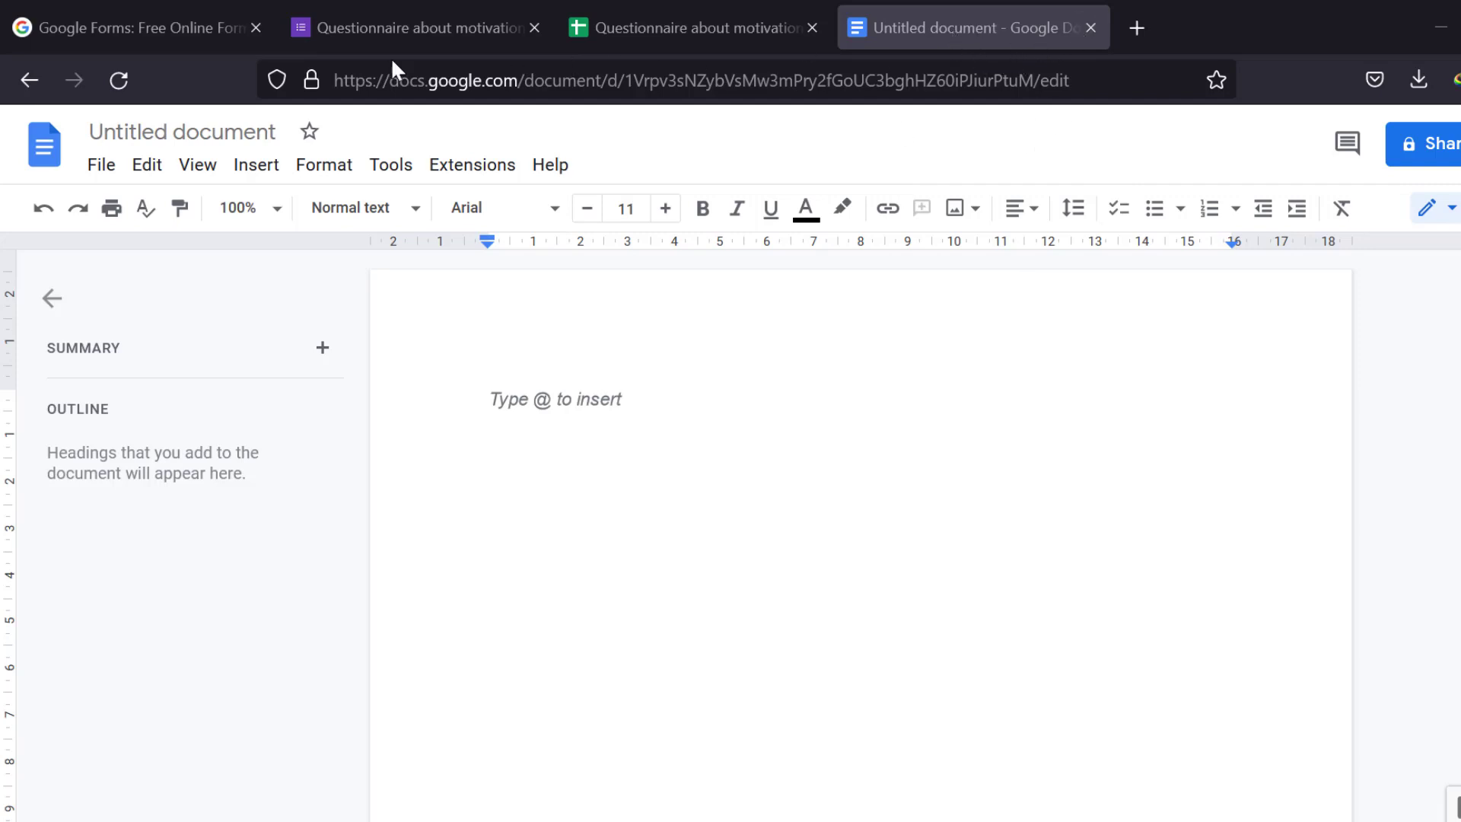
- Copy the Gender pie chart and paste it at the start of the Untitled document, linked to the form
click(402, 30)
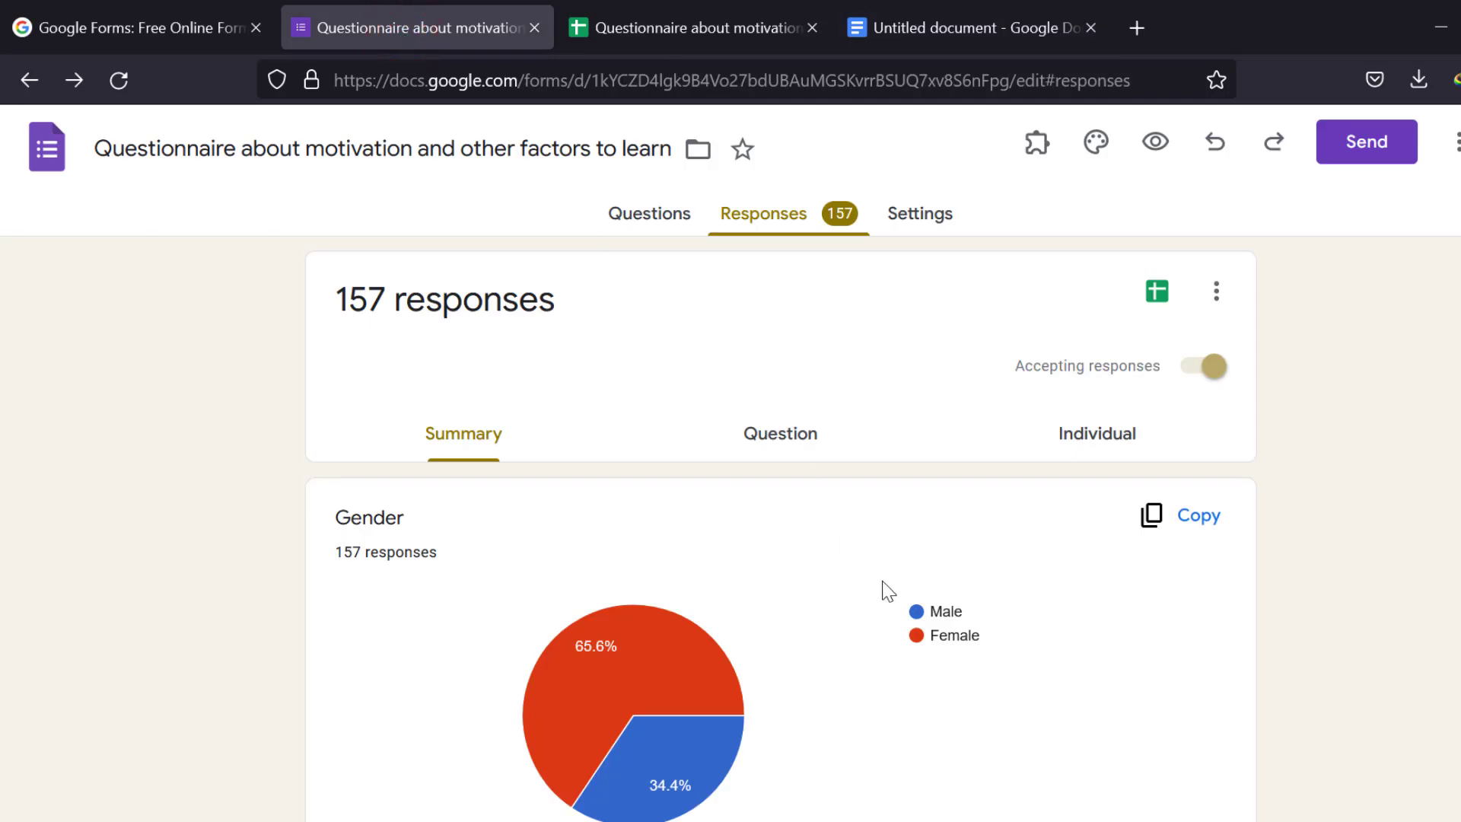
scroll(512, 561, down, 2)
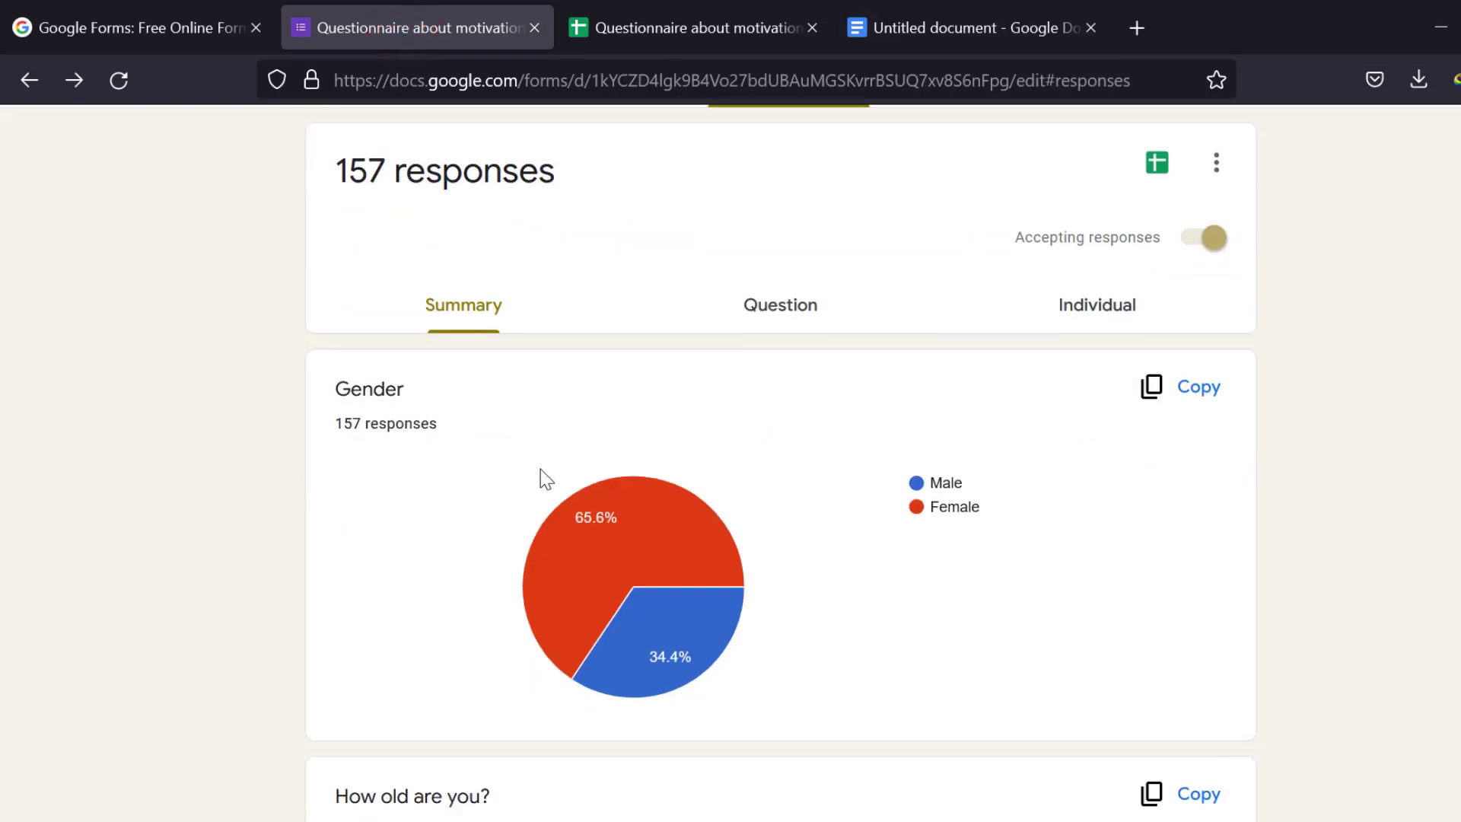
click(1182, 392)
click(902, 38)
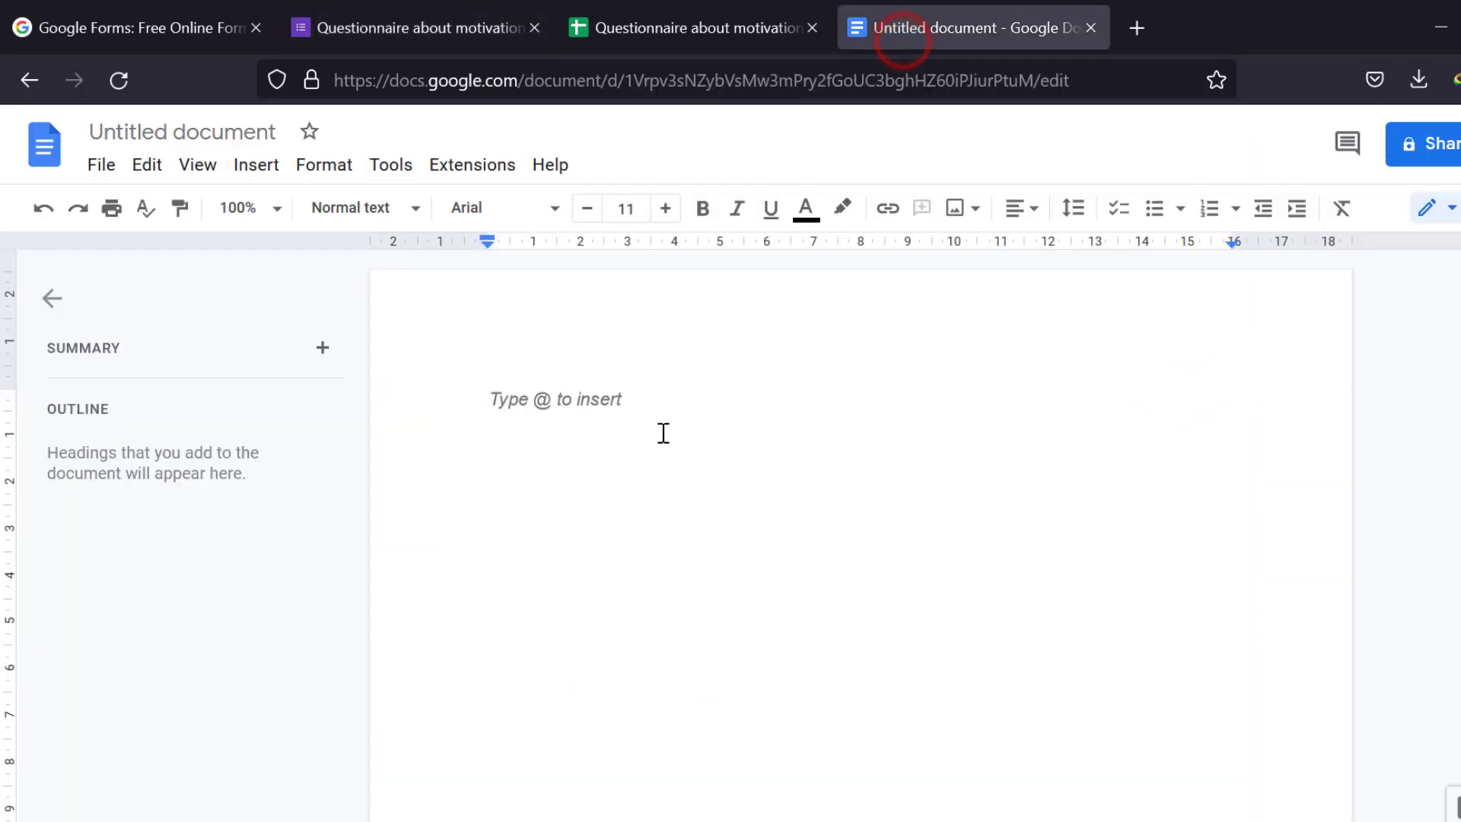
click(649, 454)
key(ctrl+v)
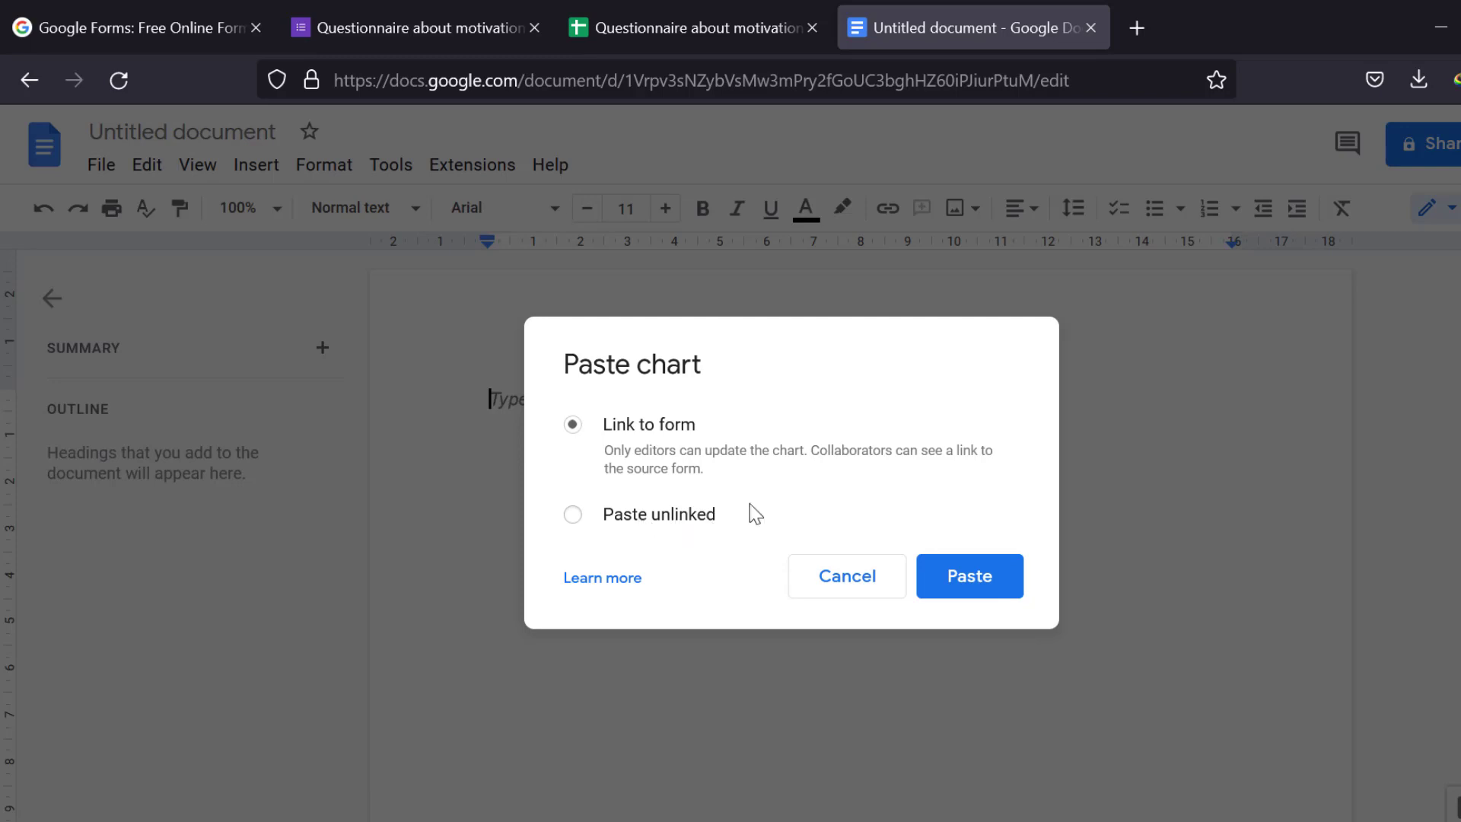
click(948, 579)
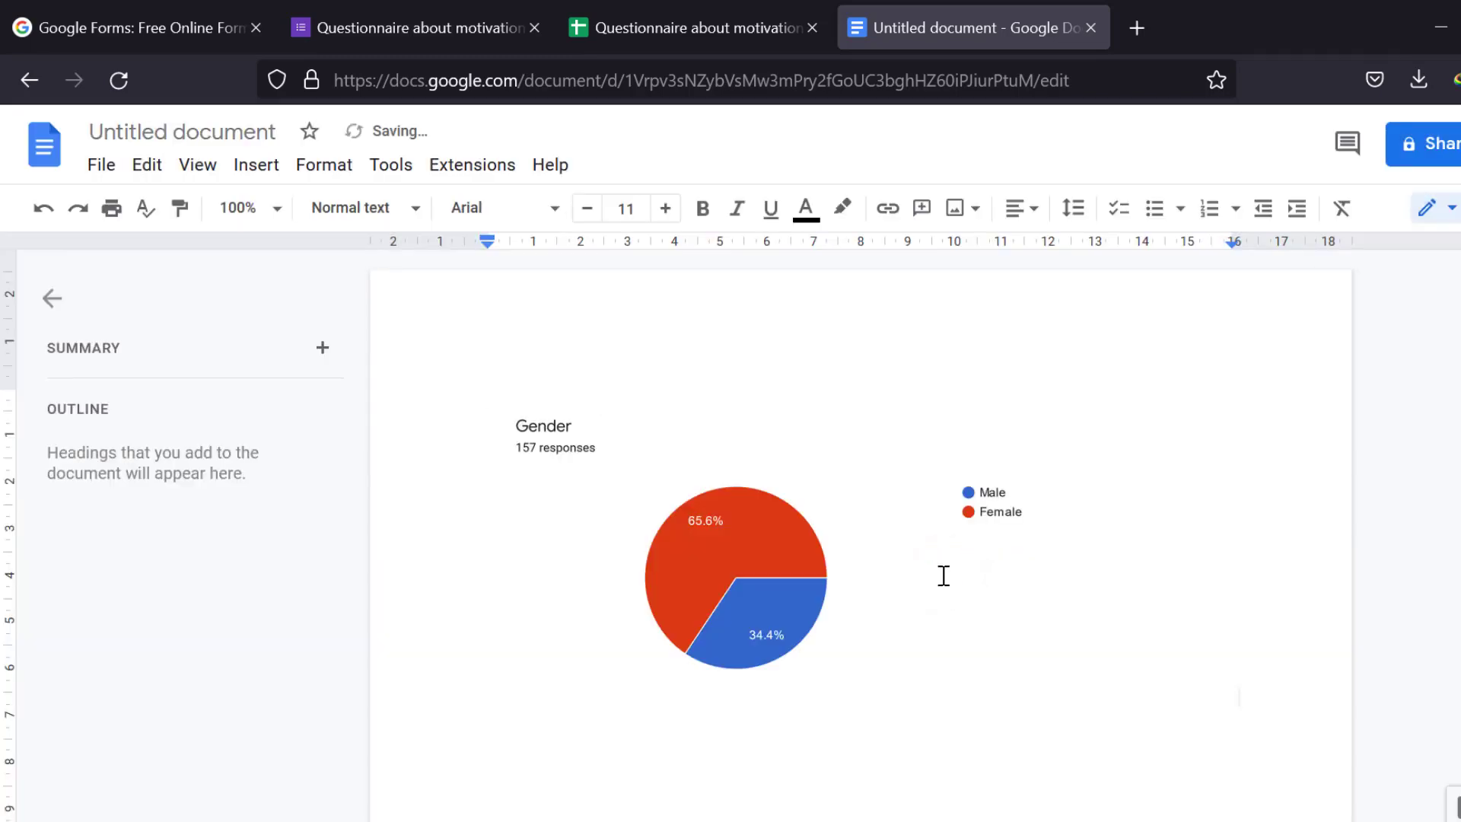
scroll(833, 643, down, 3)
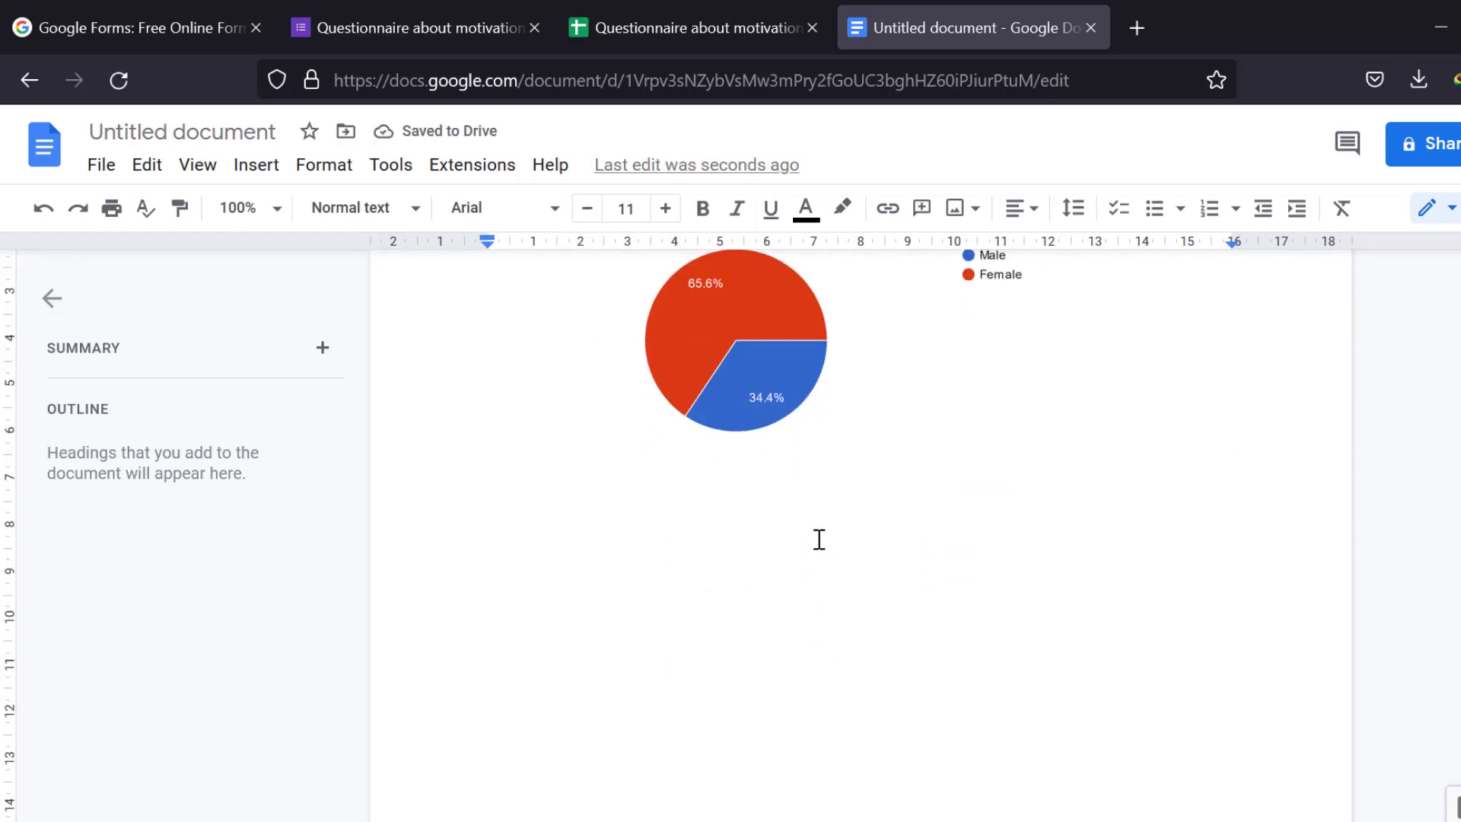
scroll(735, 538, up, 3)
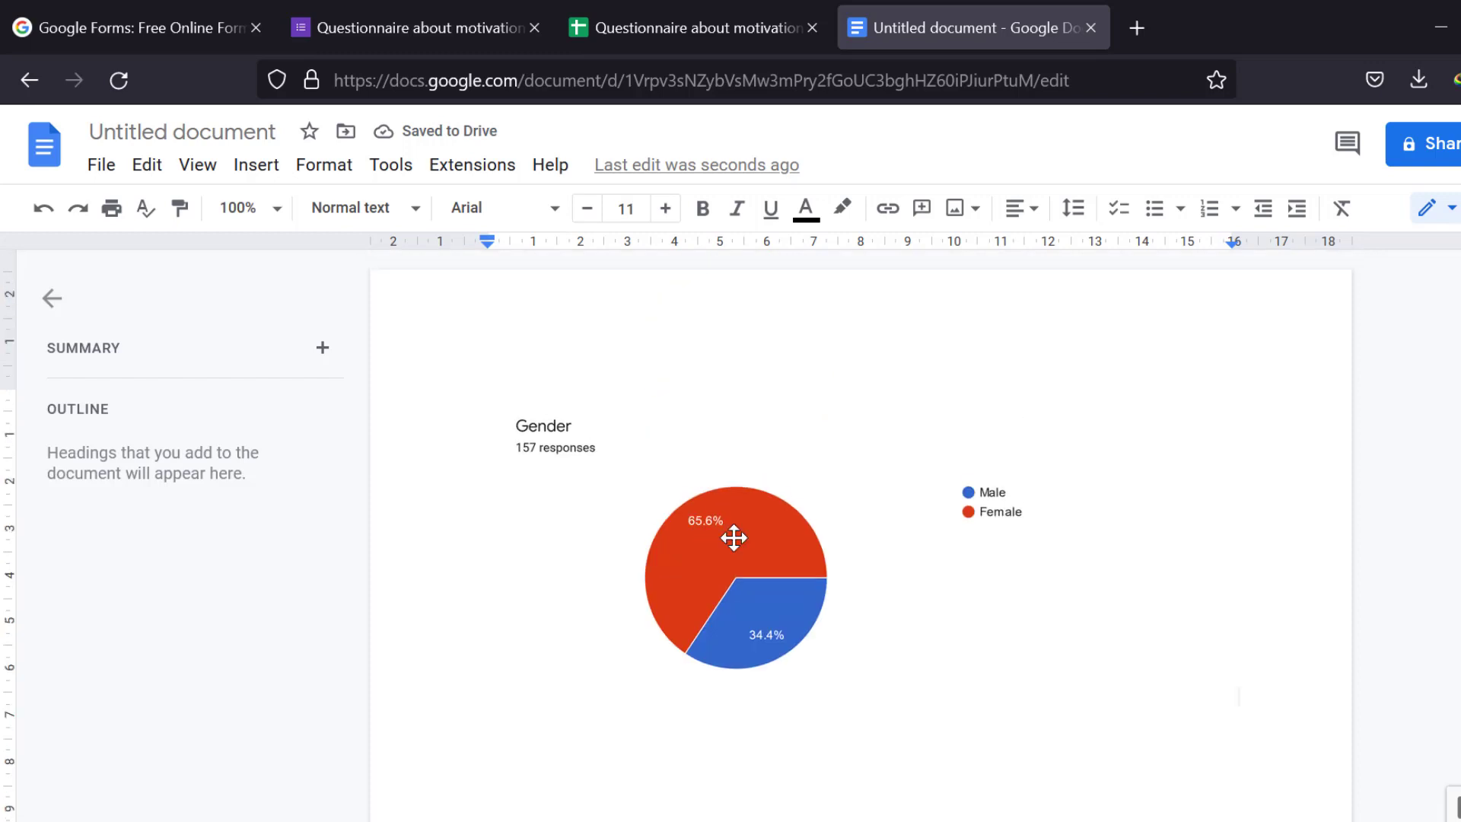
- Download the document as Microsoft Word (.docx) and go back to the responses spreadsheet
click(118, 174)
mouse_move(108, 431)
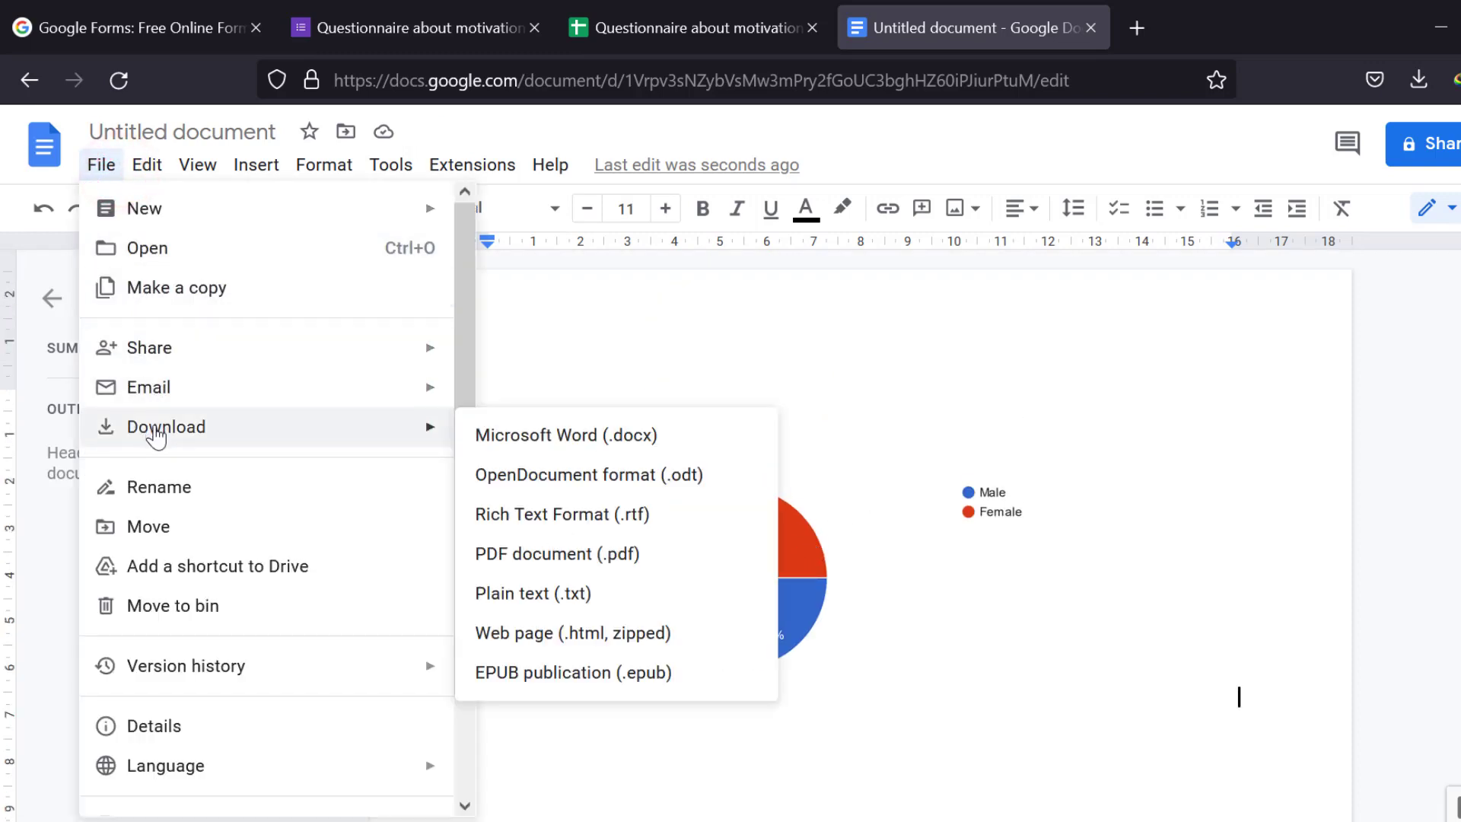
click(531, 437)
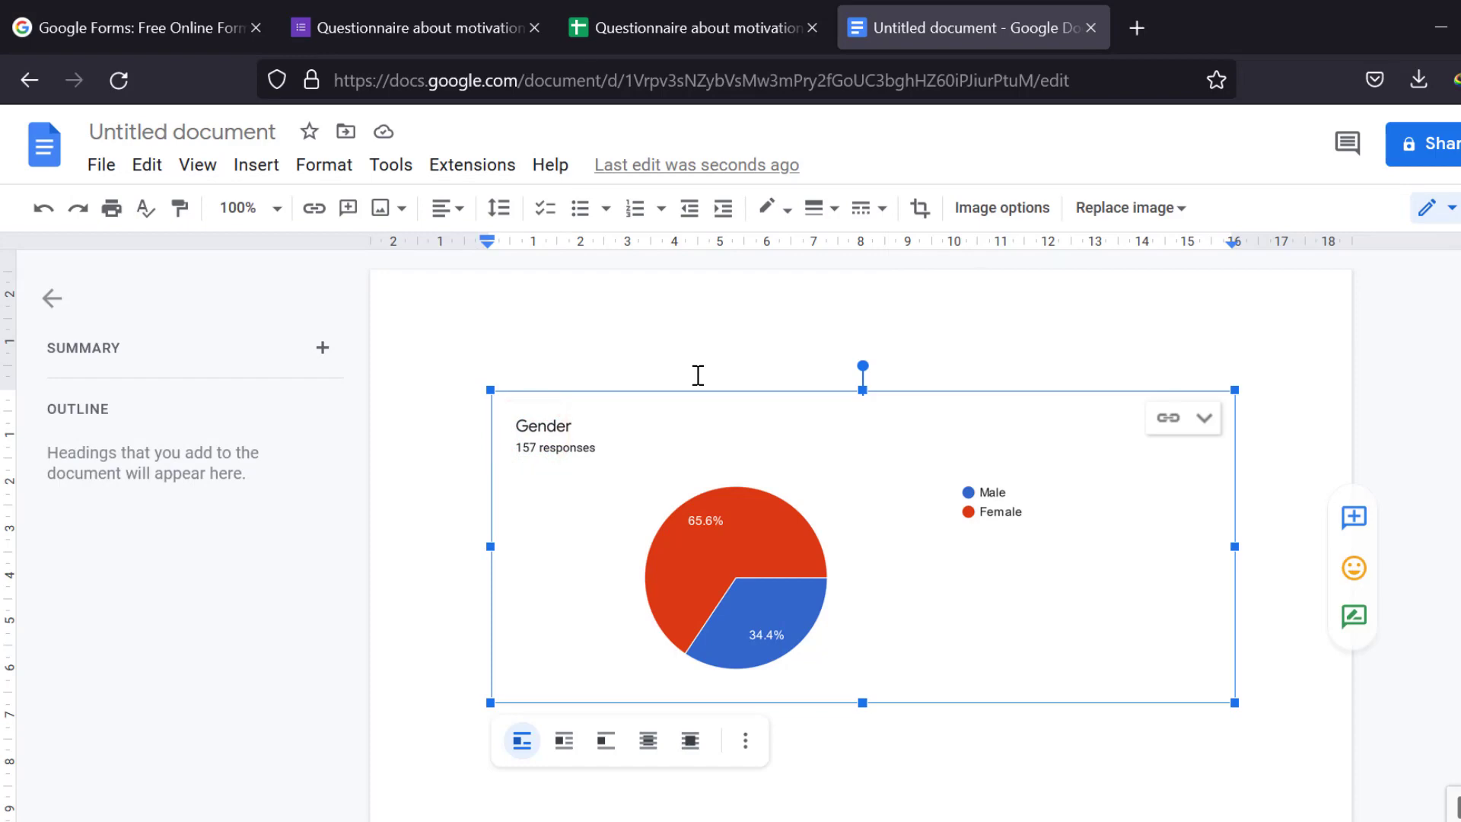
click(683, 10)
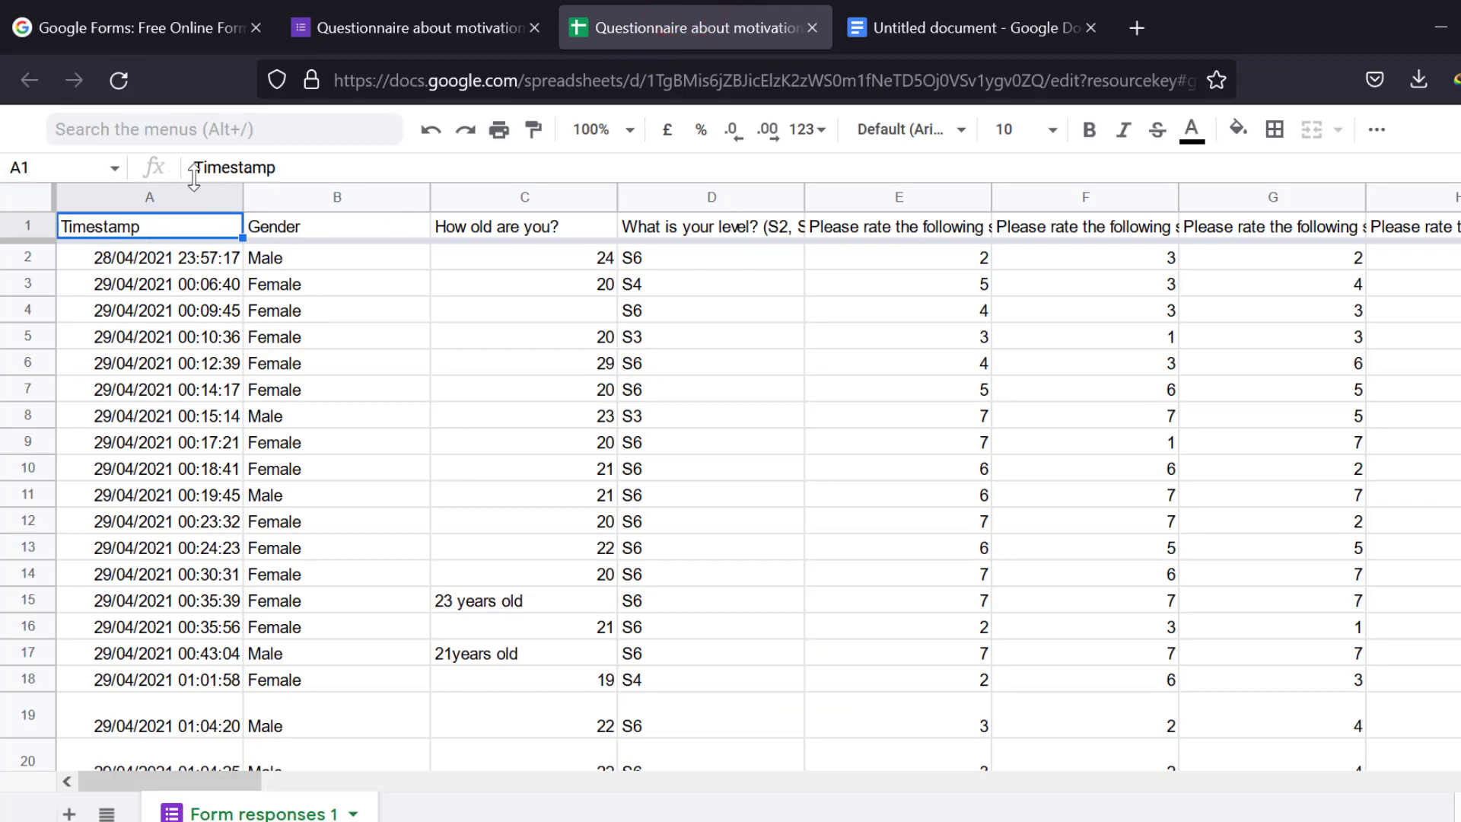
- Restore the hidden menus with Ctrl+Shift+F and show the File > Download format list
click(1373, 131)
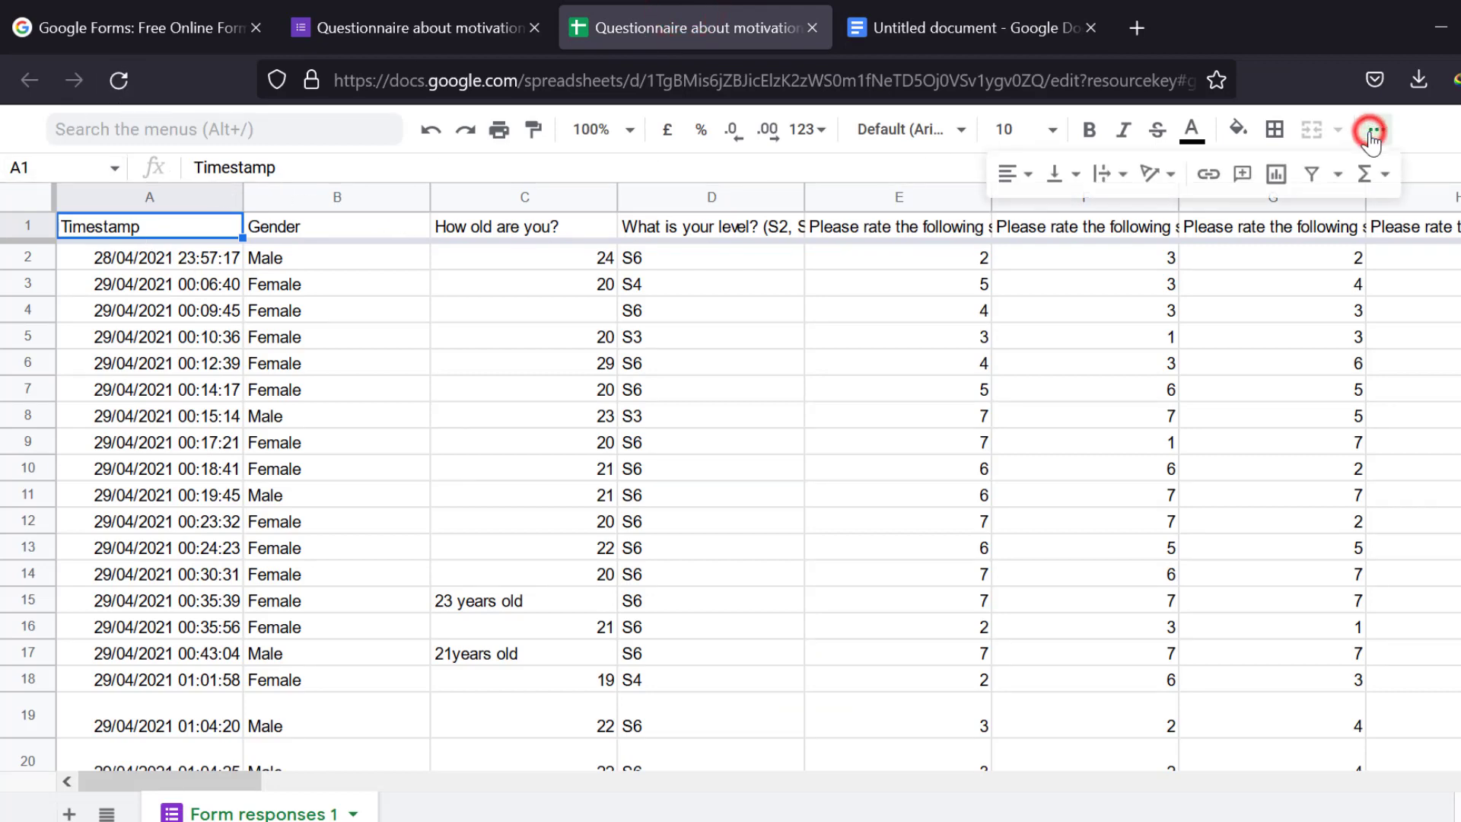
scroll(122, 270, down, 4)
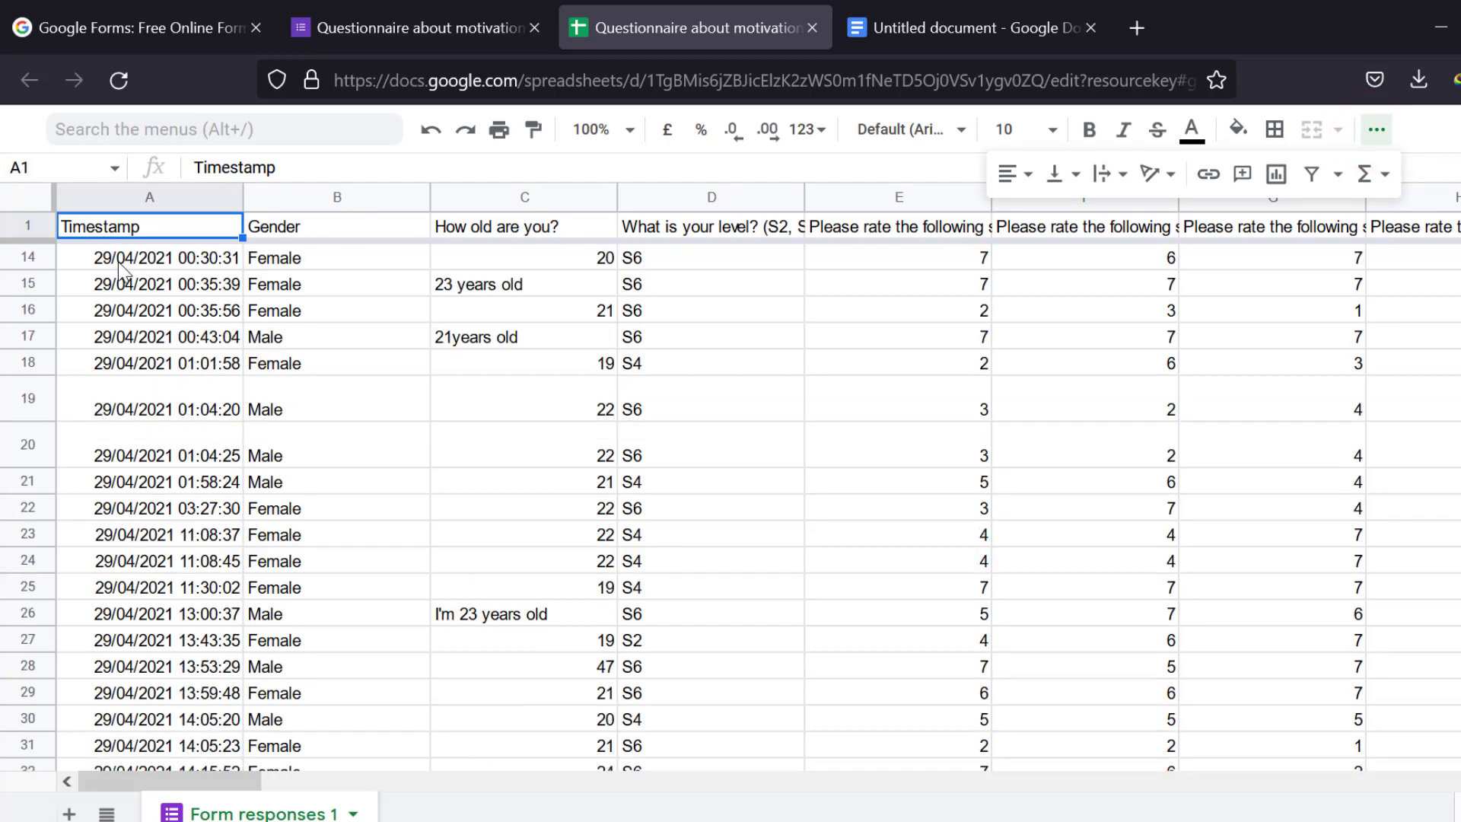
scroll(122, 270, down, 10)
scroll(121, 270, up, 15)
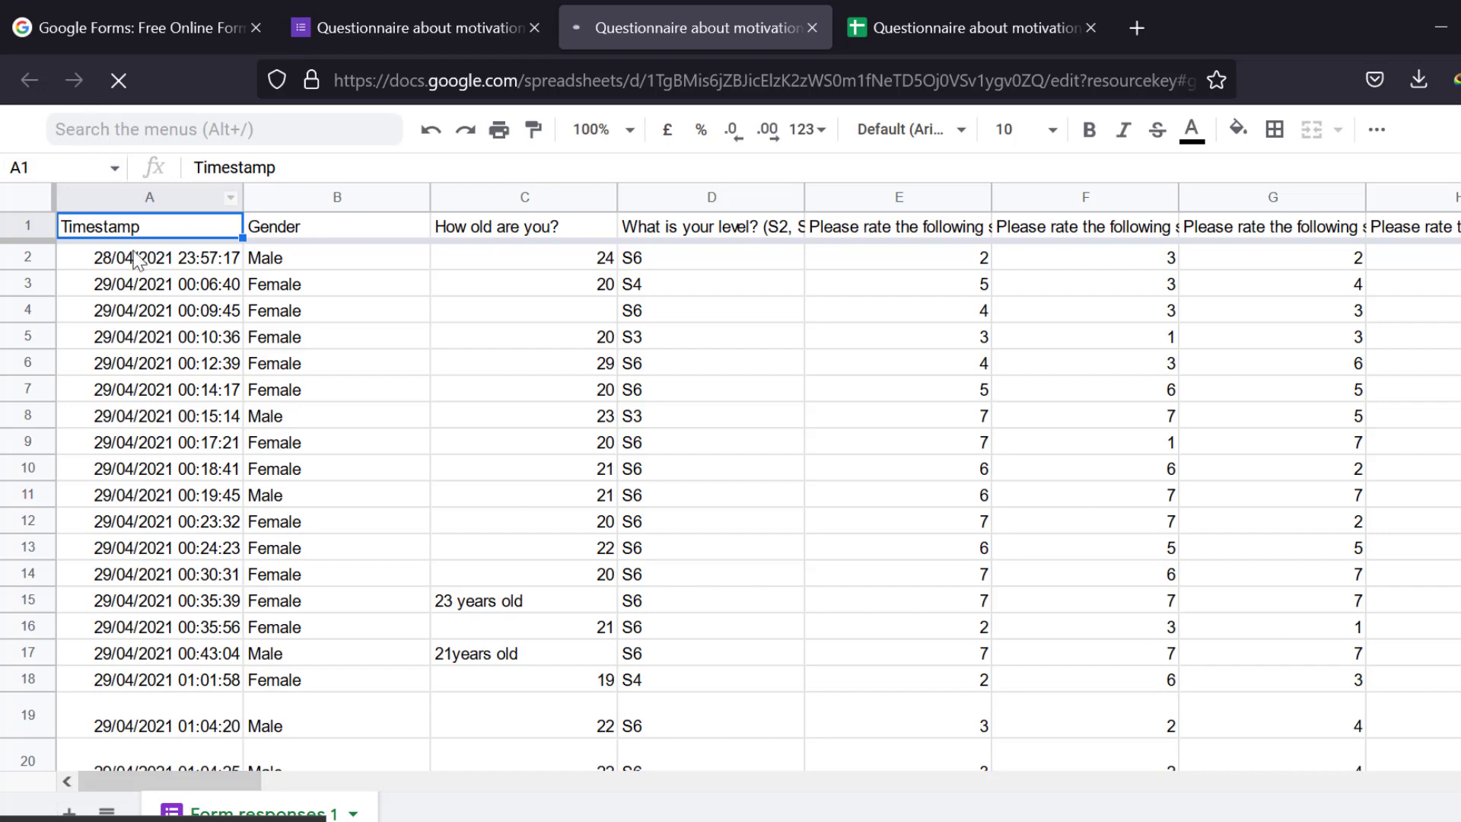
click(1375, 133)
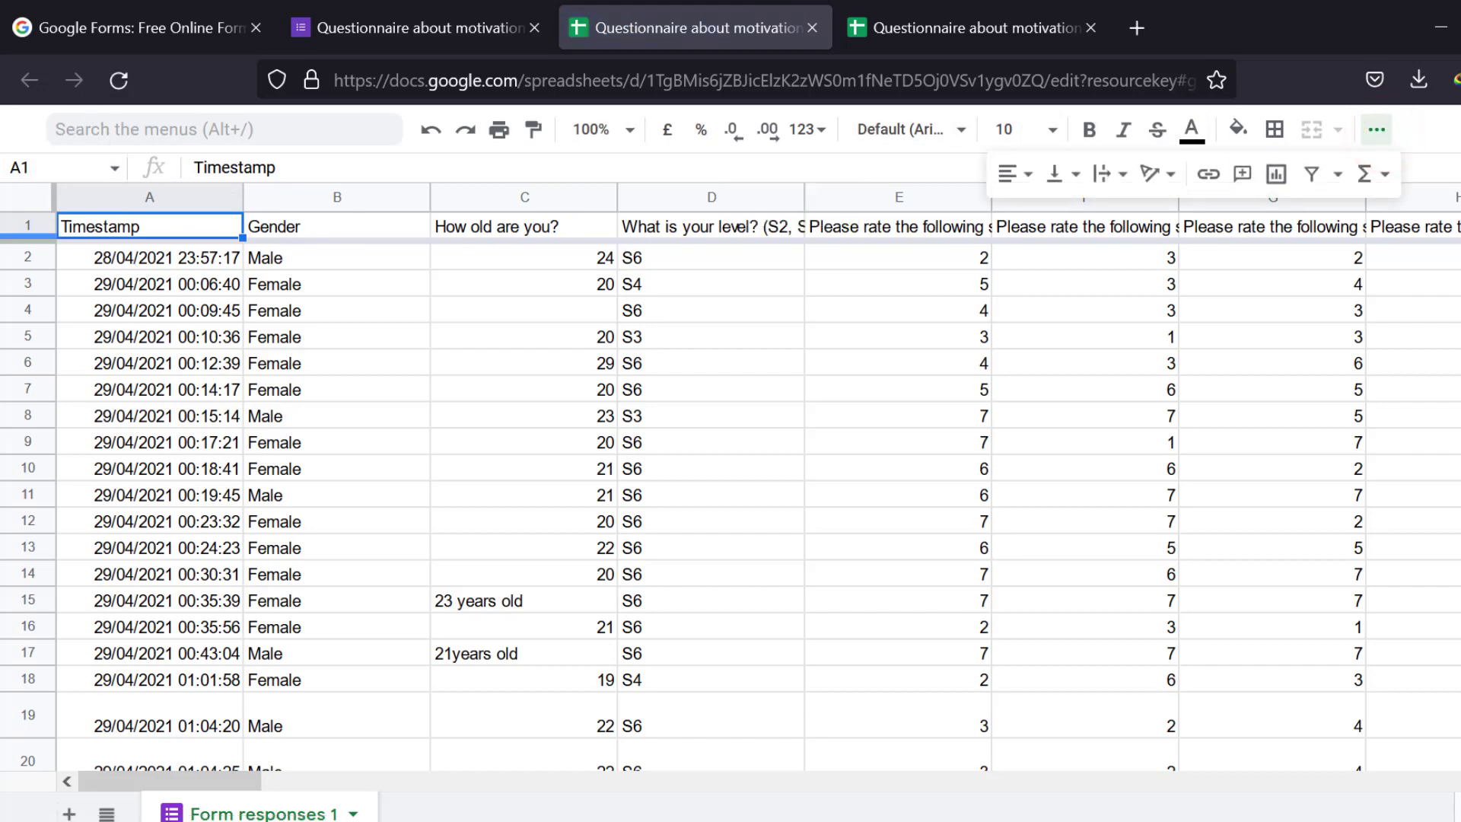
key(ctrl+shift+f)
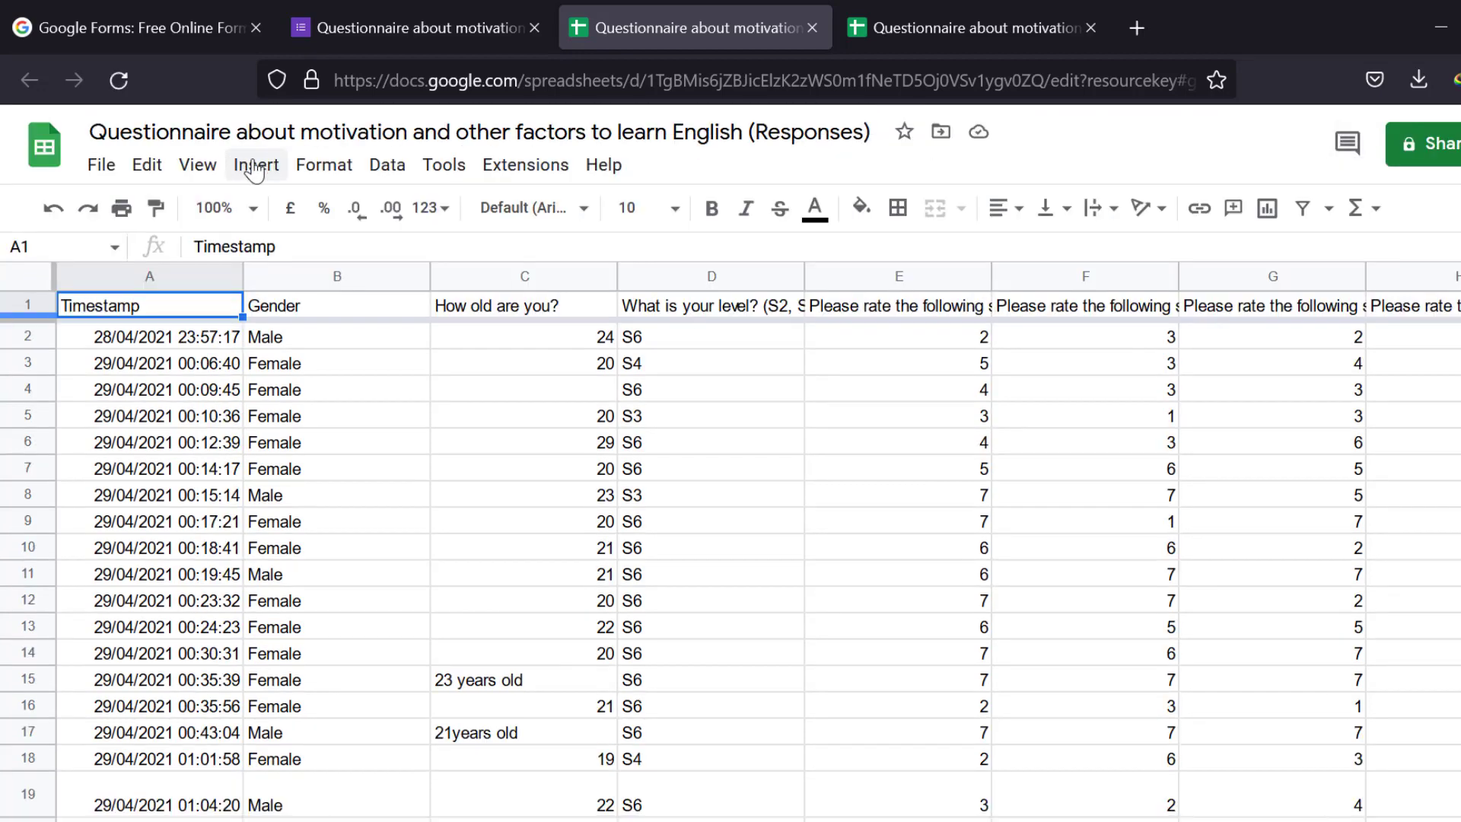
click(101, 164)
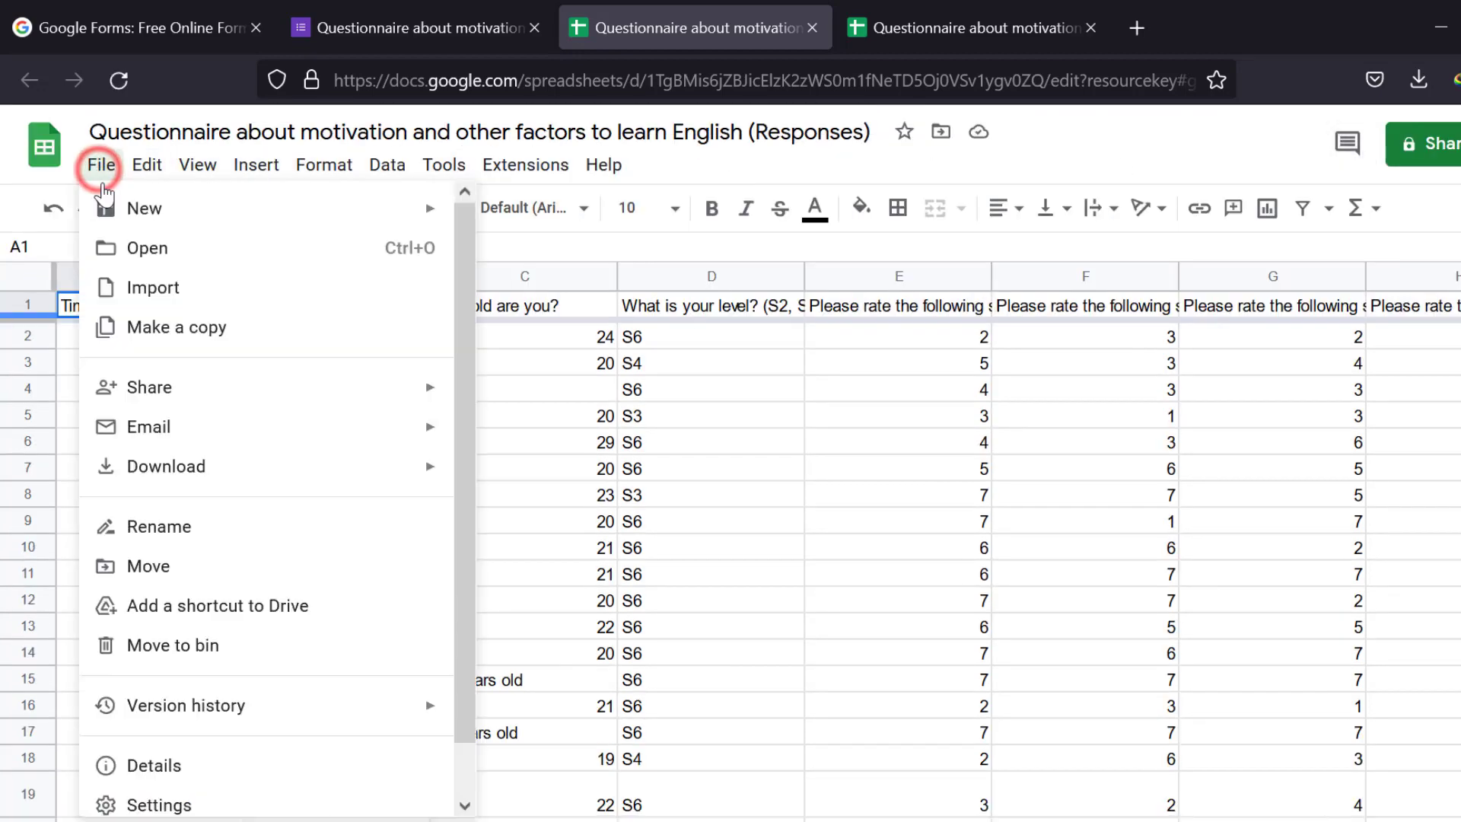
mouse_move(177, 467)
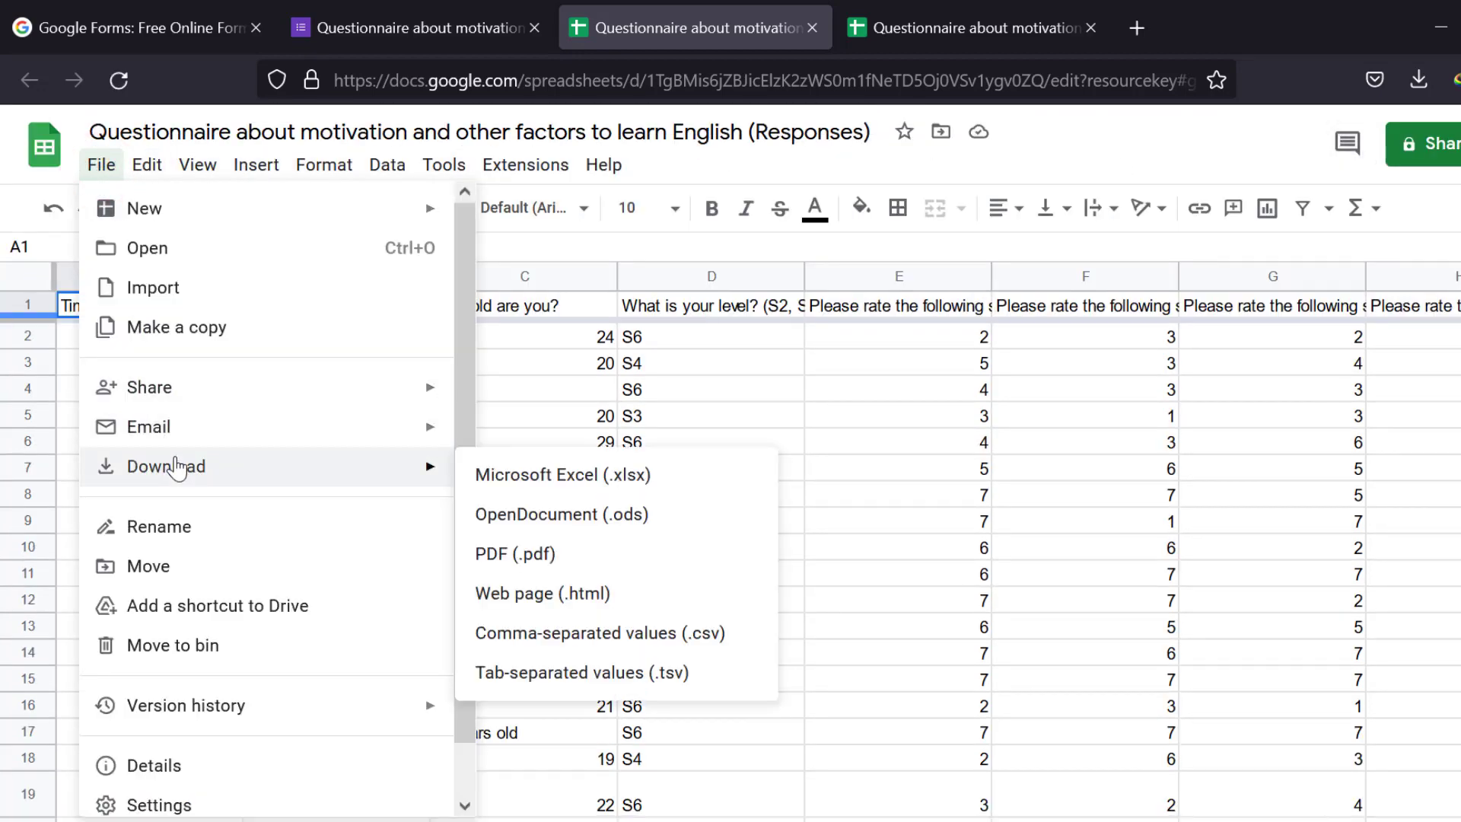